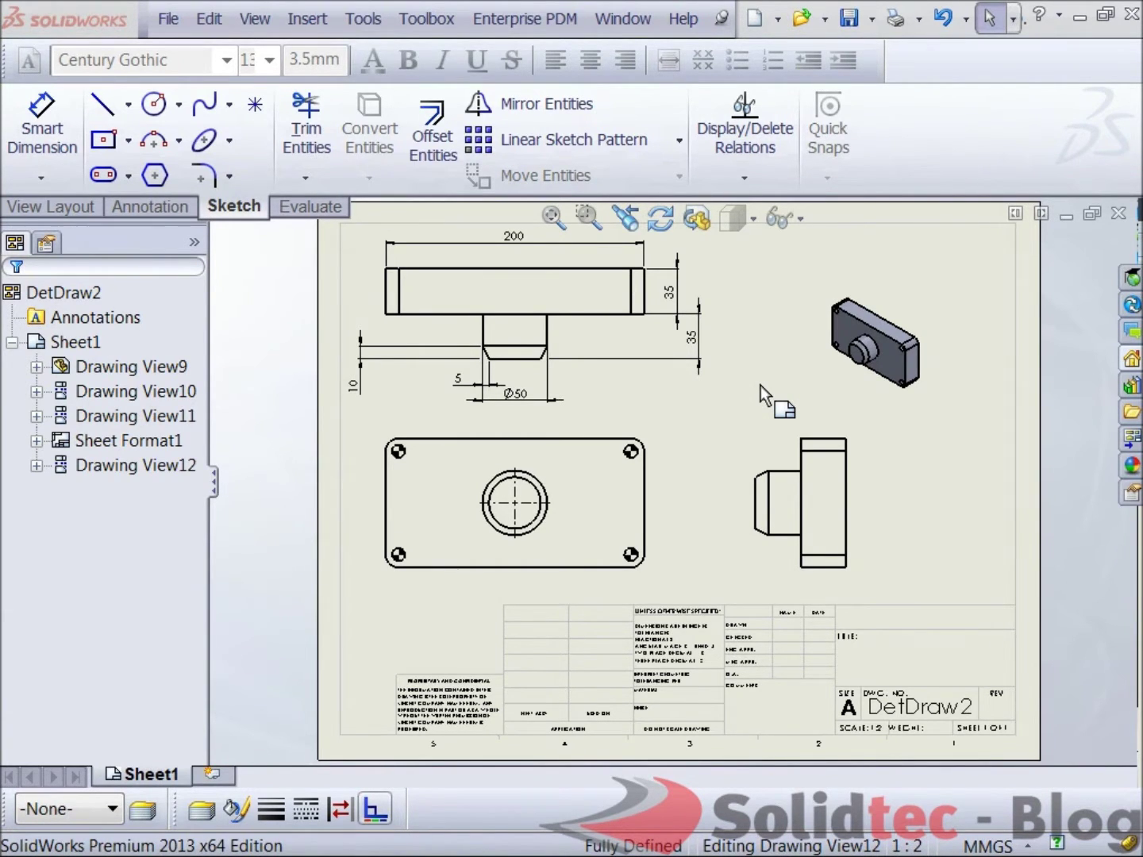
Inspect the file references of the DetDraw2 drawing and close the reference list.
{"action": "left_click", "coordinate": [167, 20]}
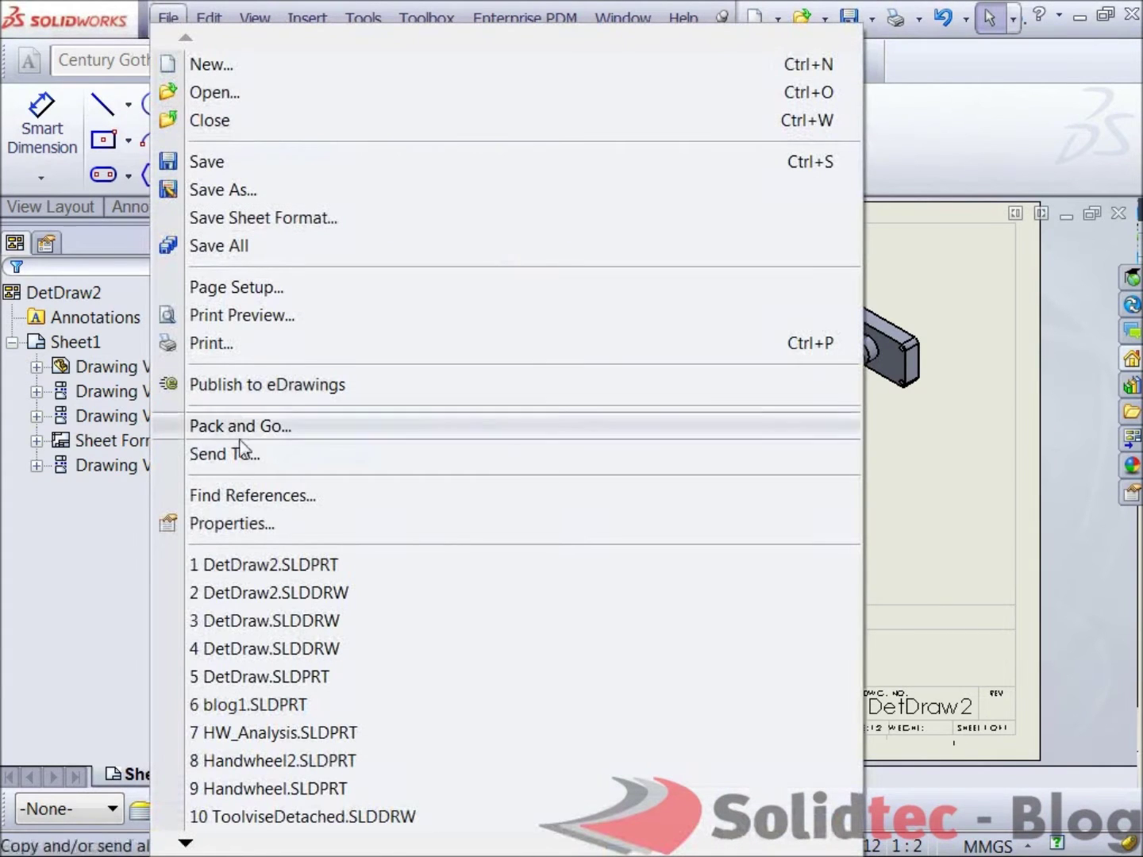
{"action": "left_click", "coordinate": [247, 495]}
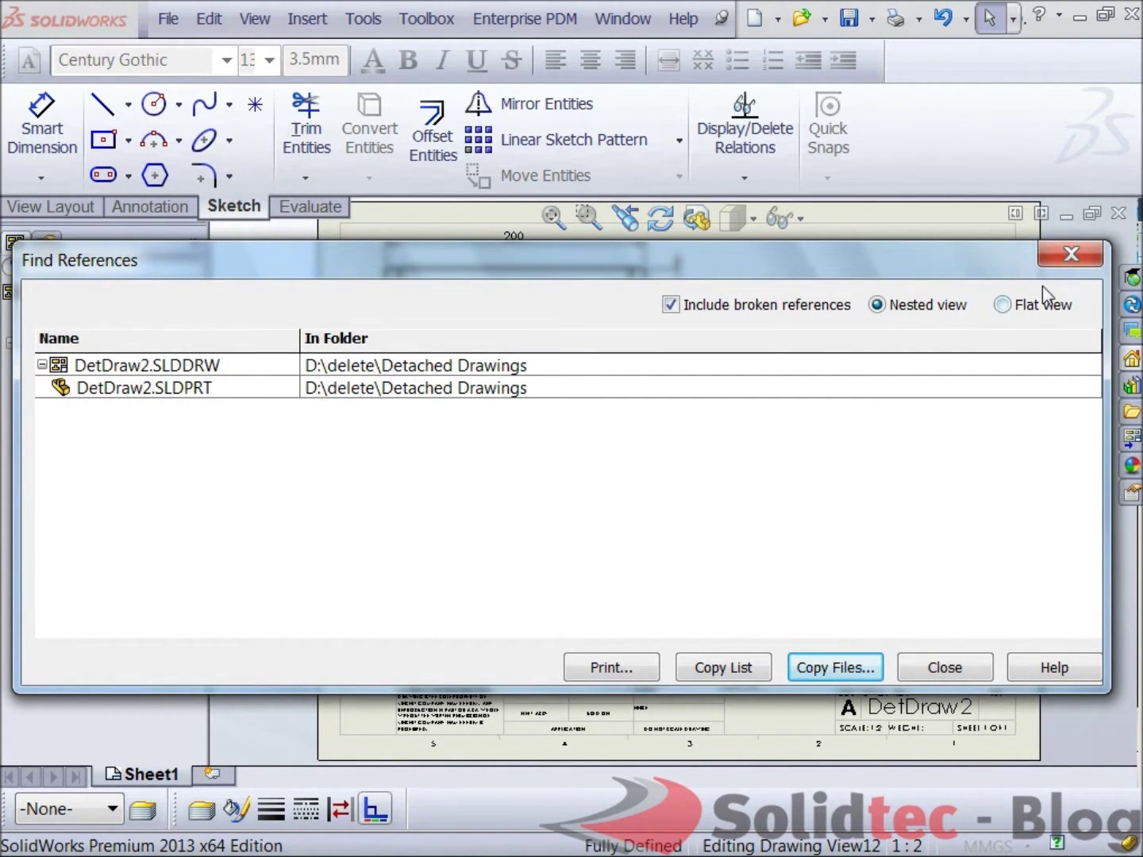
{"action": "left_click", "coordinate": [1082, 257]}
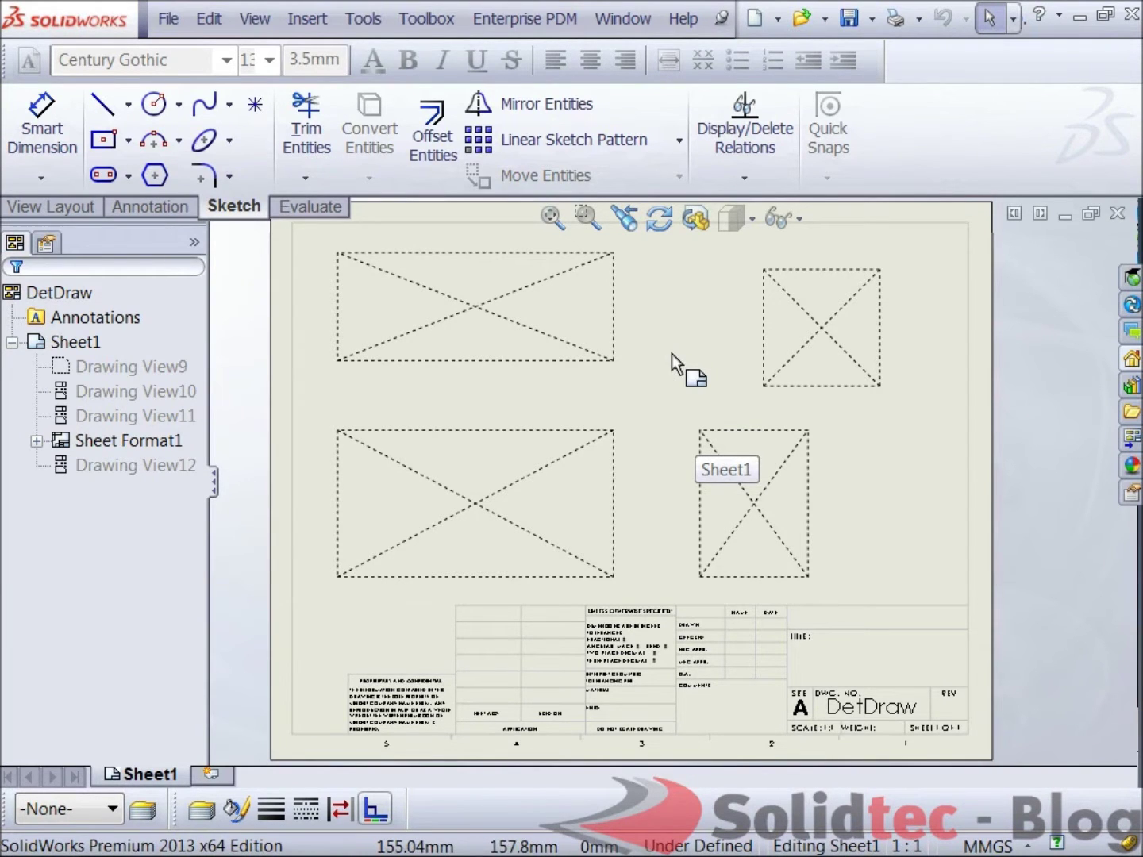
Inspect the file references of the DetDraw drawing with the empty views and close the reference list.
{"action": "left_click", "coordinate": [166, 25]}
{"action": "left_click", "coordinate": [265, 496]}
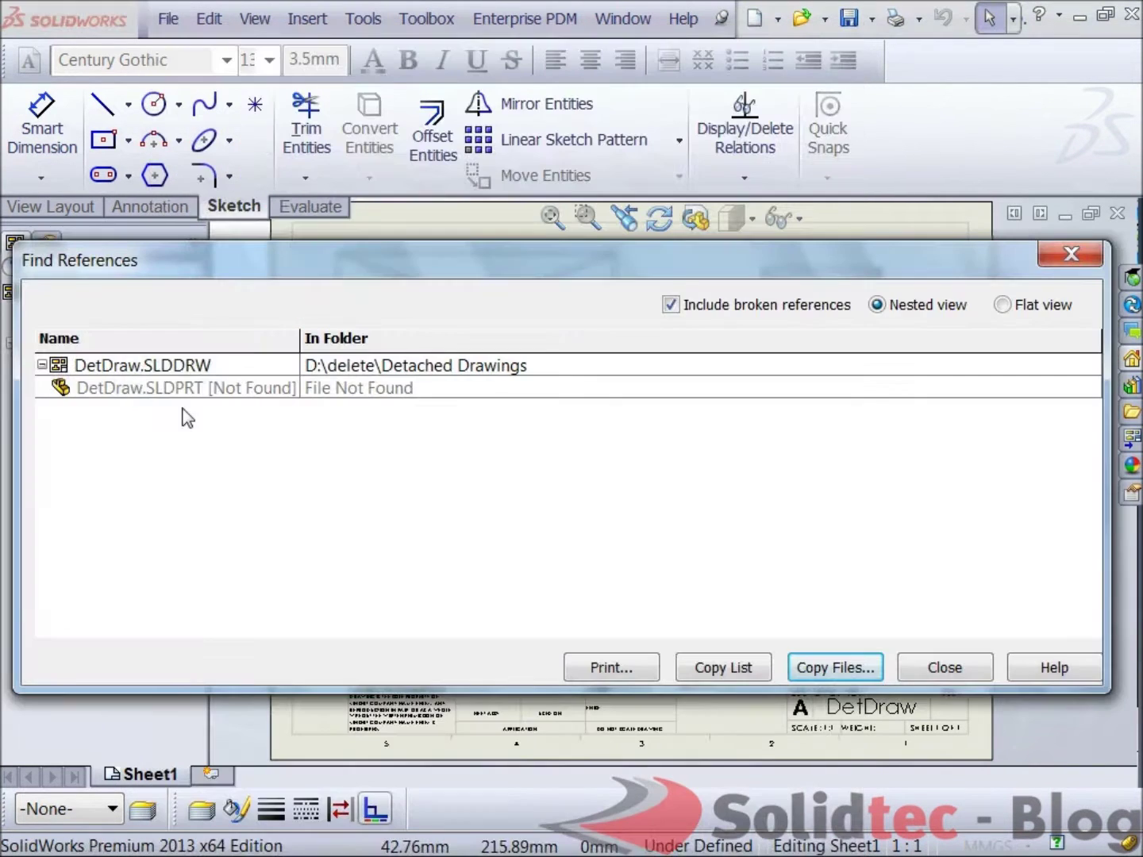
{"action": "left_click", "coordinate": [1069, 255]}
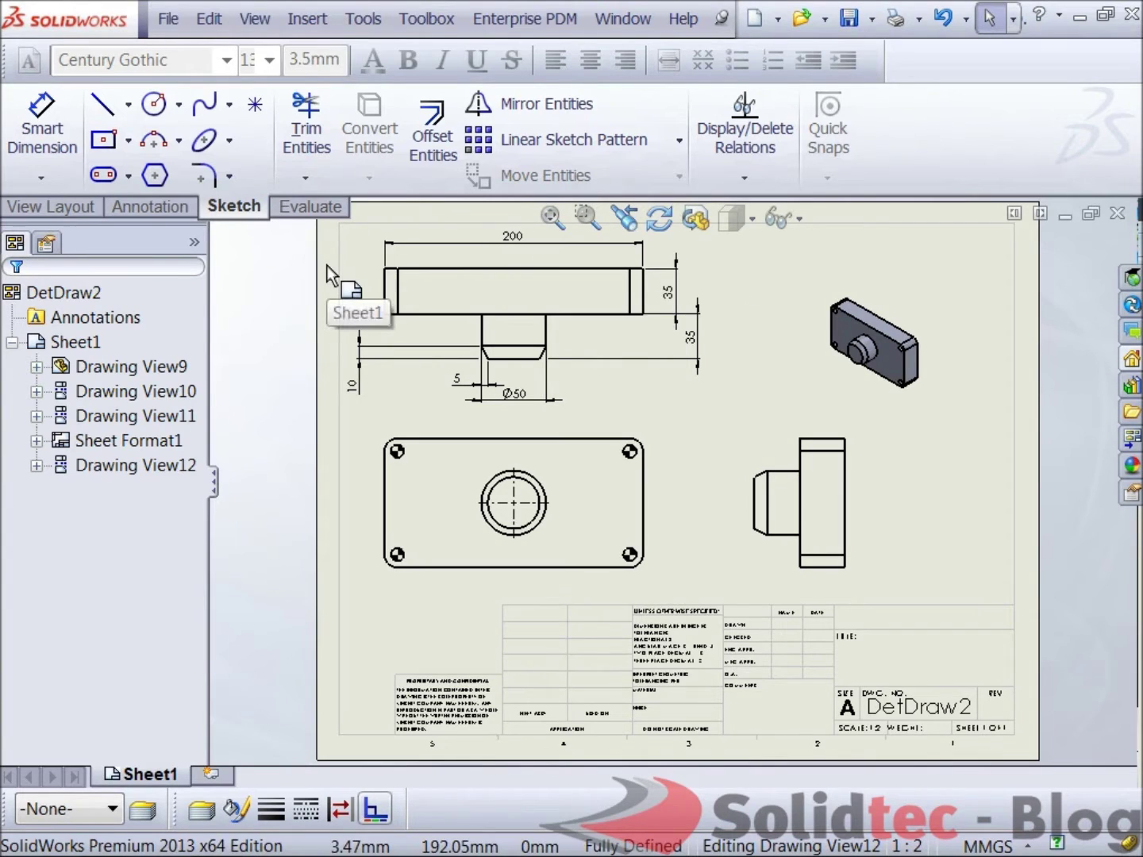
Save the DetDraw2 drawing as a Detached Drawing (*.slddrw), replacing the existing DetDraw2.SLDDRW.
{"action": "left_click", "coordinate": [168, 18]}
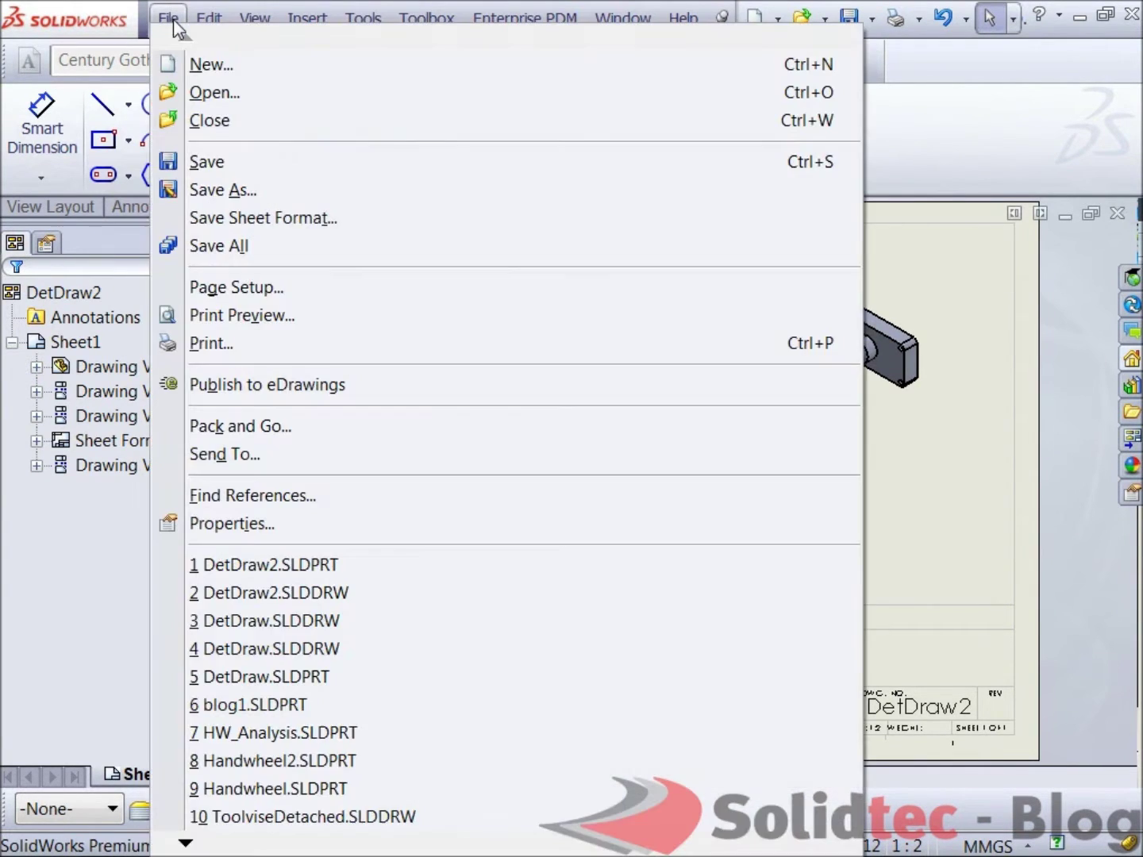
{"action": "left_click", "coordinate": [237, 190]}
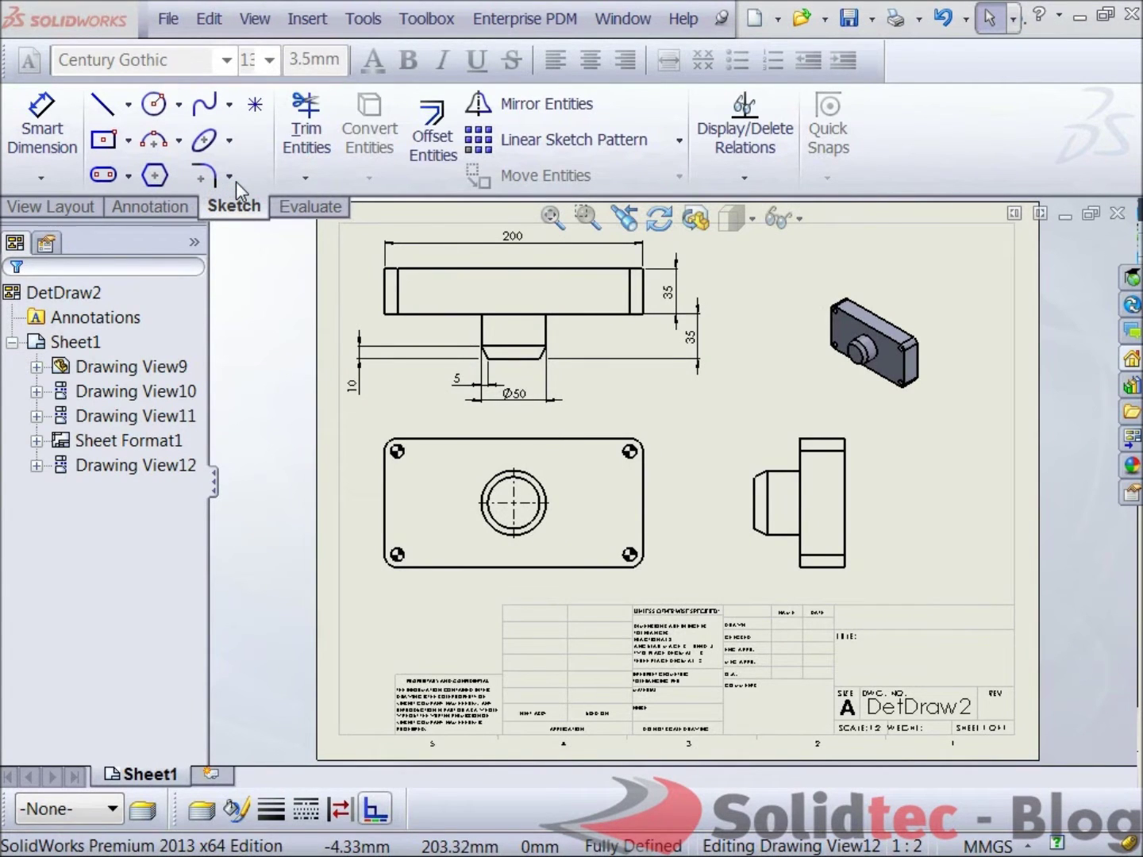
{"action": "left_click", "coordinate": [332, 608]}
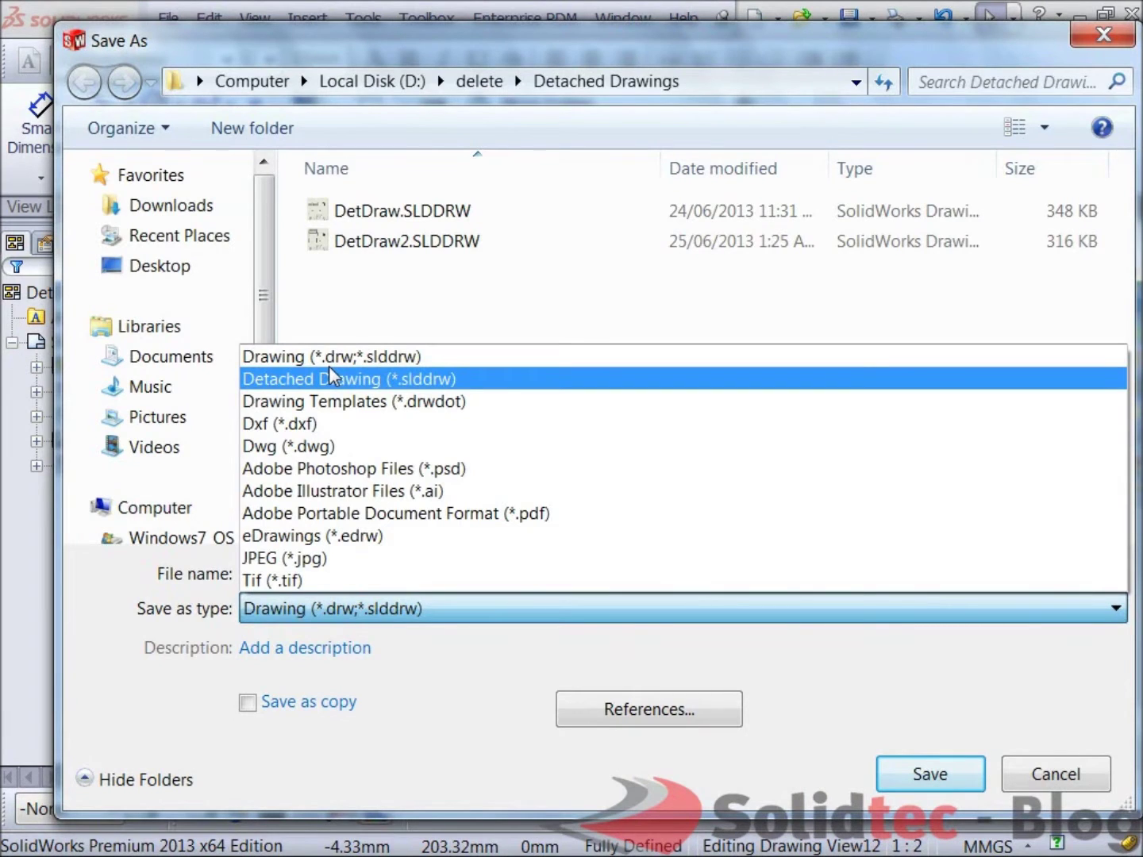
{"action": "left_click", "coordinate": [332, 379]}
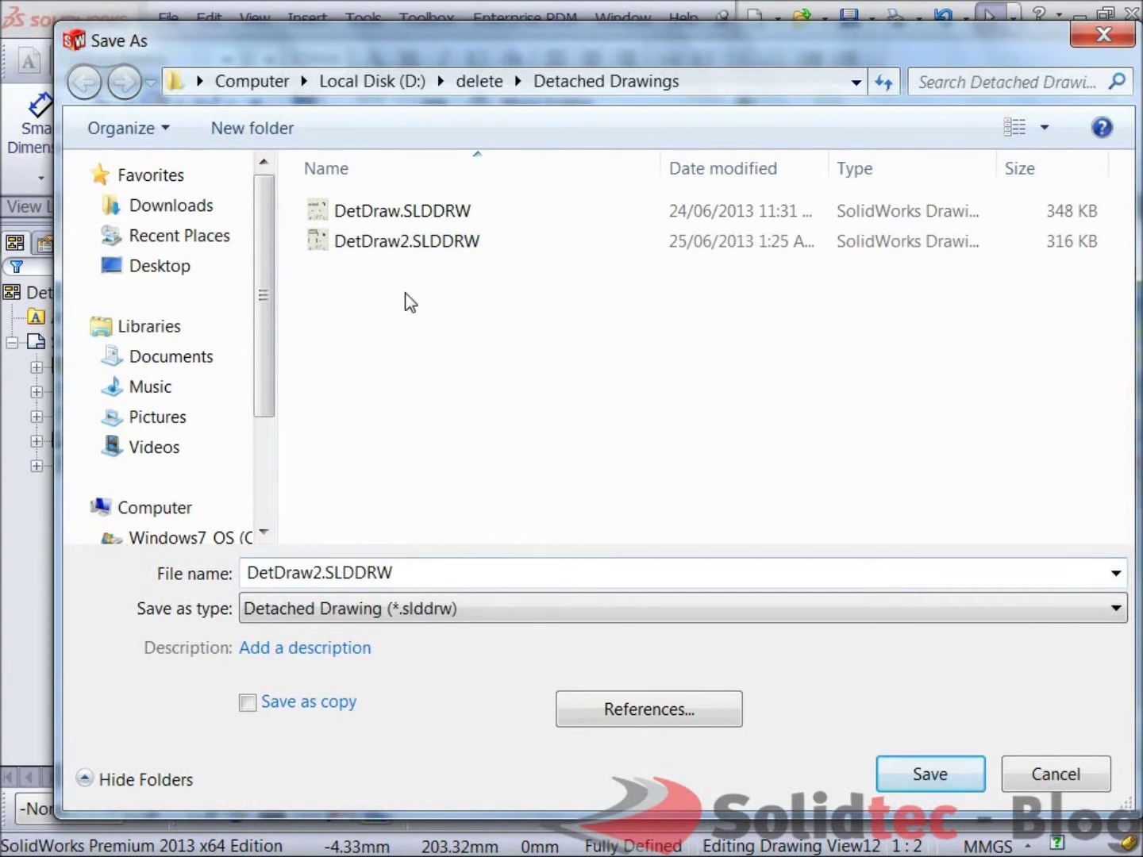
{"action": "left_click", "coordinate": [946, 775]}
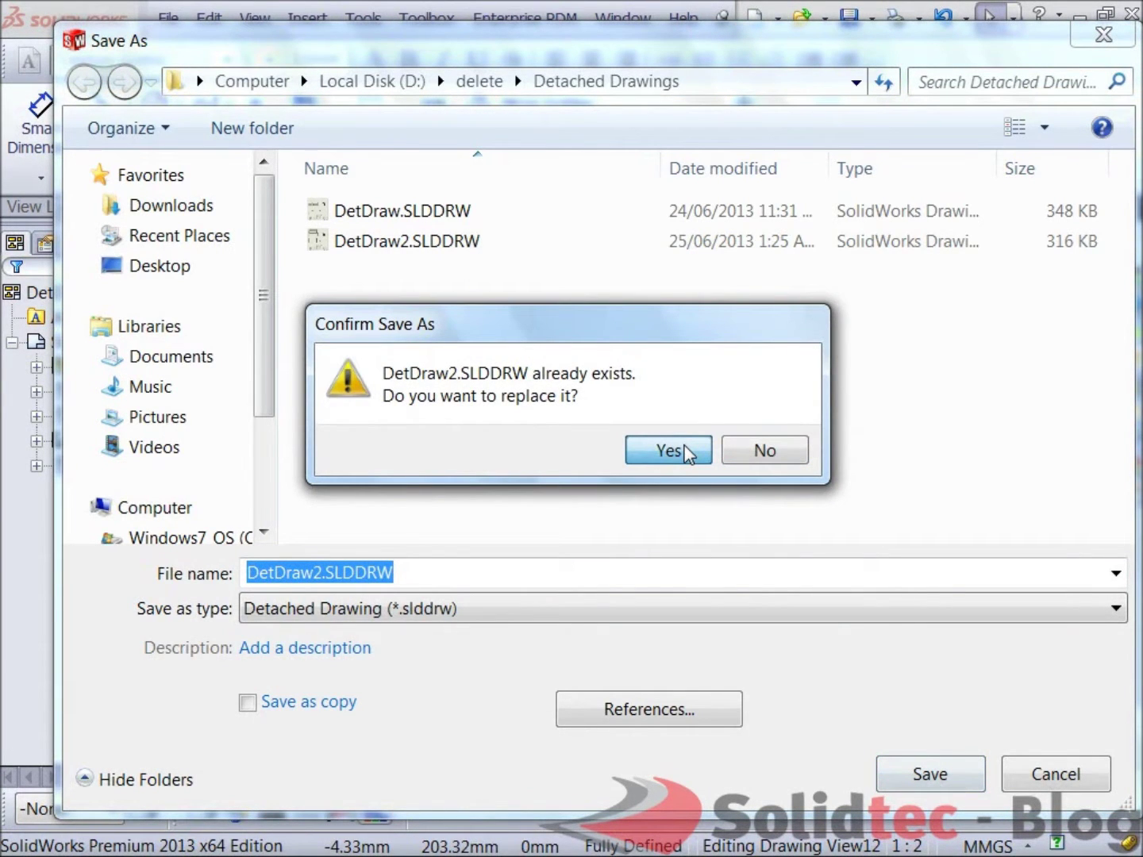
{"action": "left_click", "coordinate": [669, 451]}
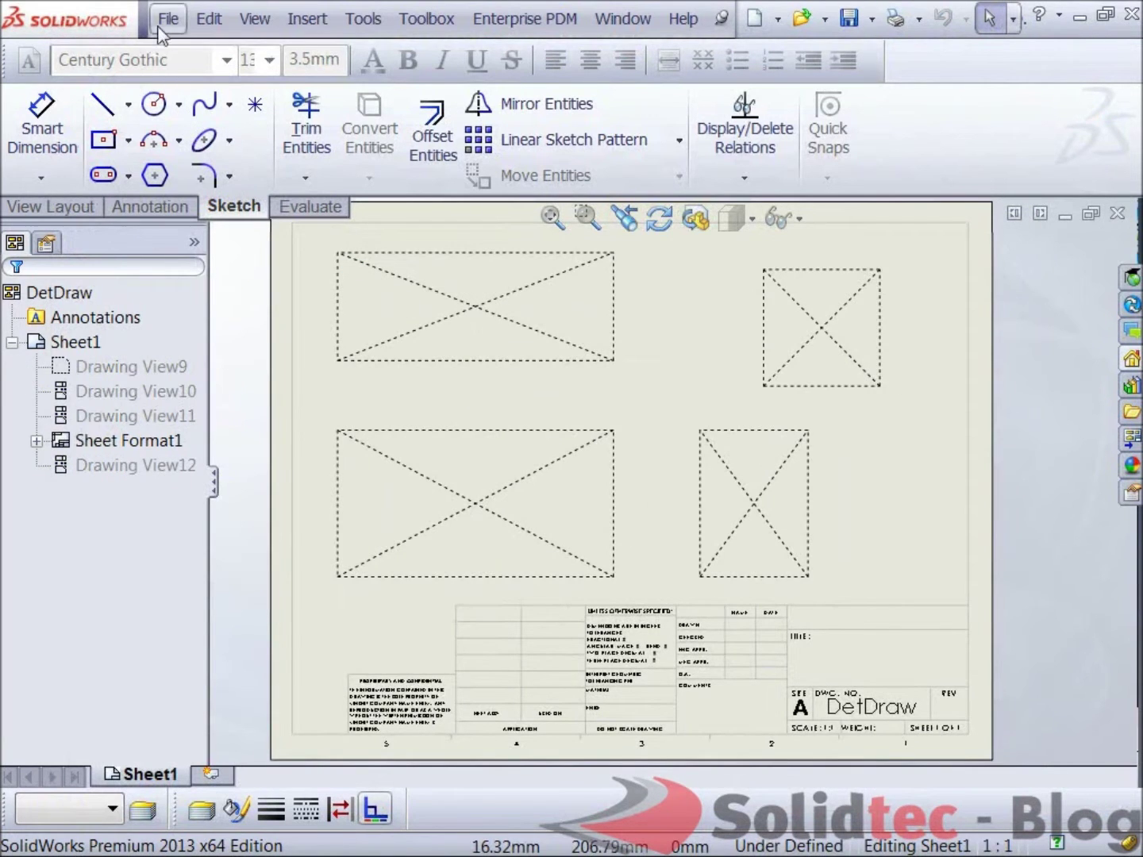
Open the detached DetDraw2.SLDDRW from the Detached Drawings folder without loading its model.
{"action": "left_click", "coordinate": [167, 19]}
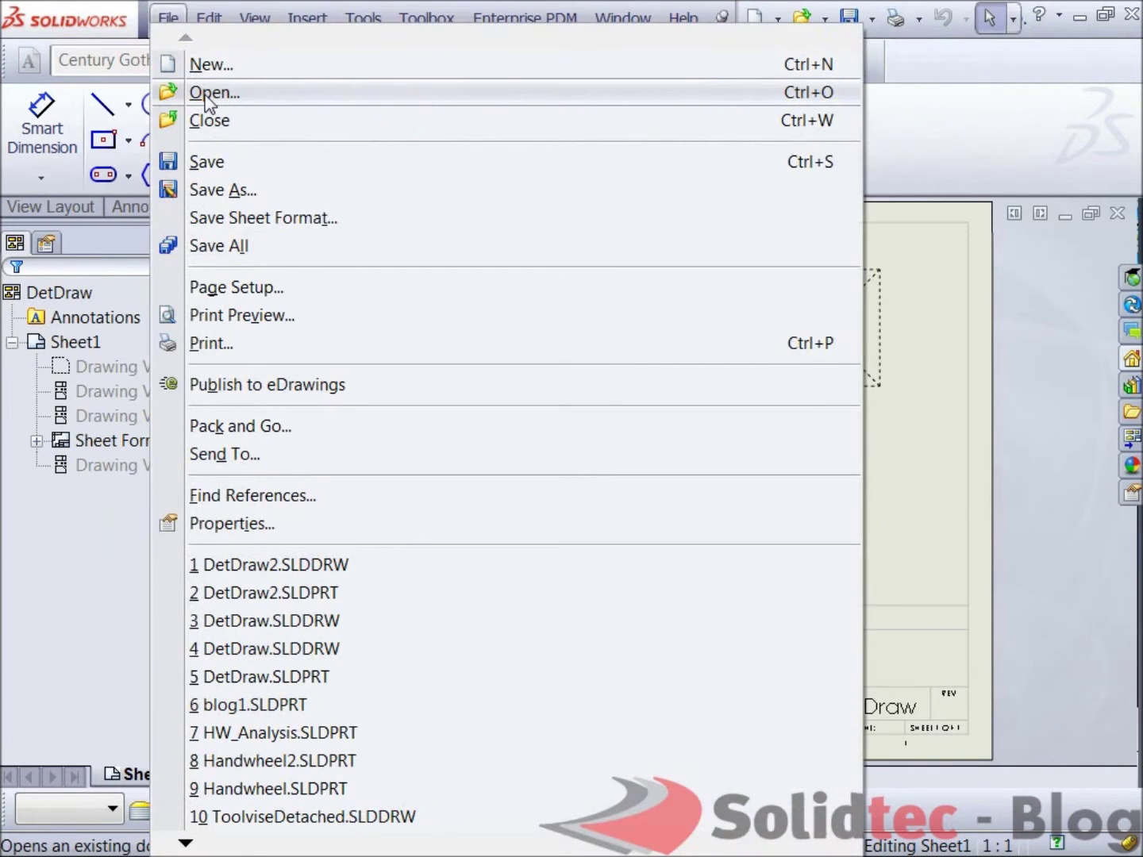
{"action": "left_click", "coordinate": [206, 93]}
{"action": "left_click", "coordinate": [407, 227]}
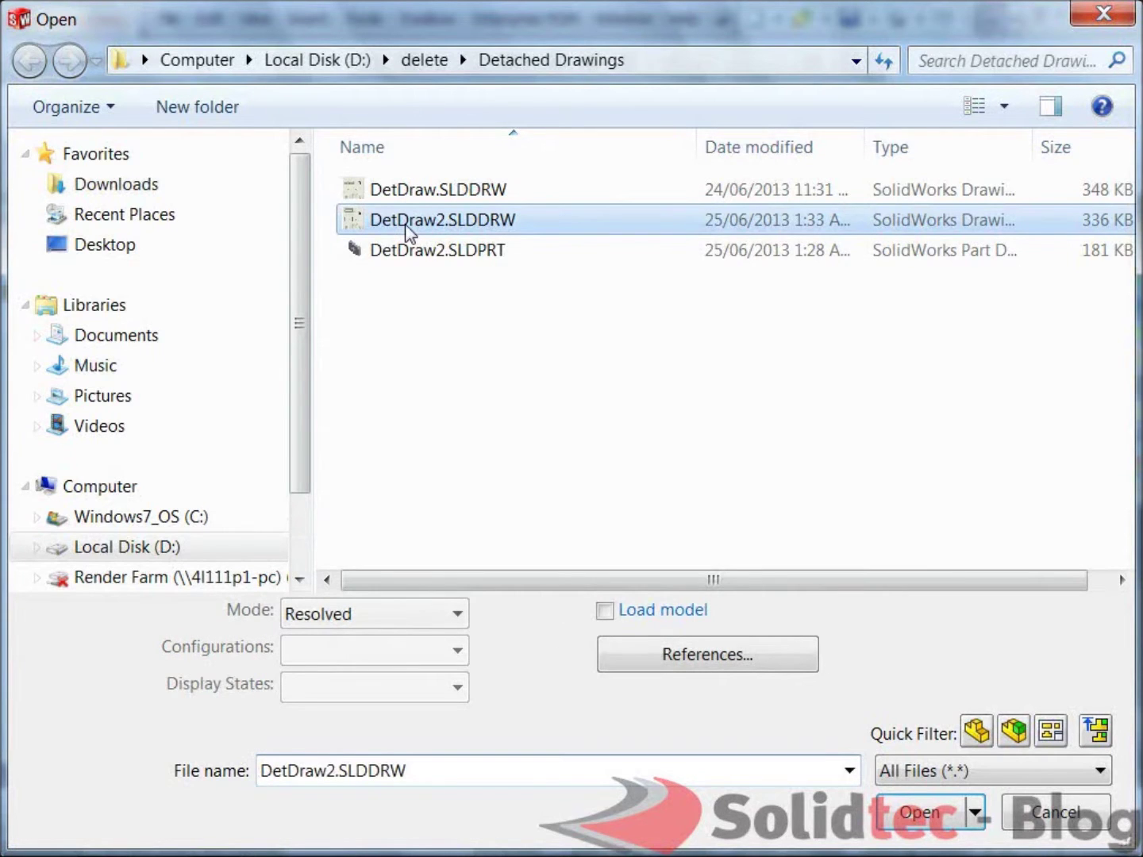
{"action": "double_click", "coordinate": [406, 227]}
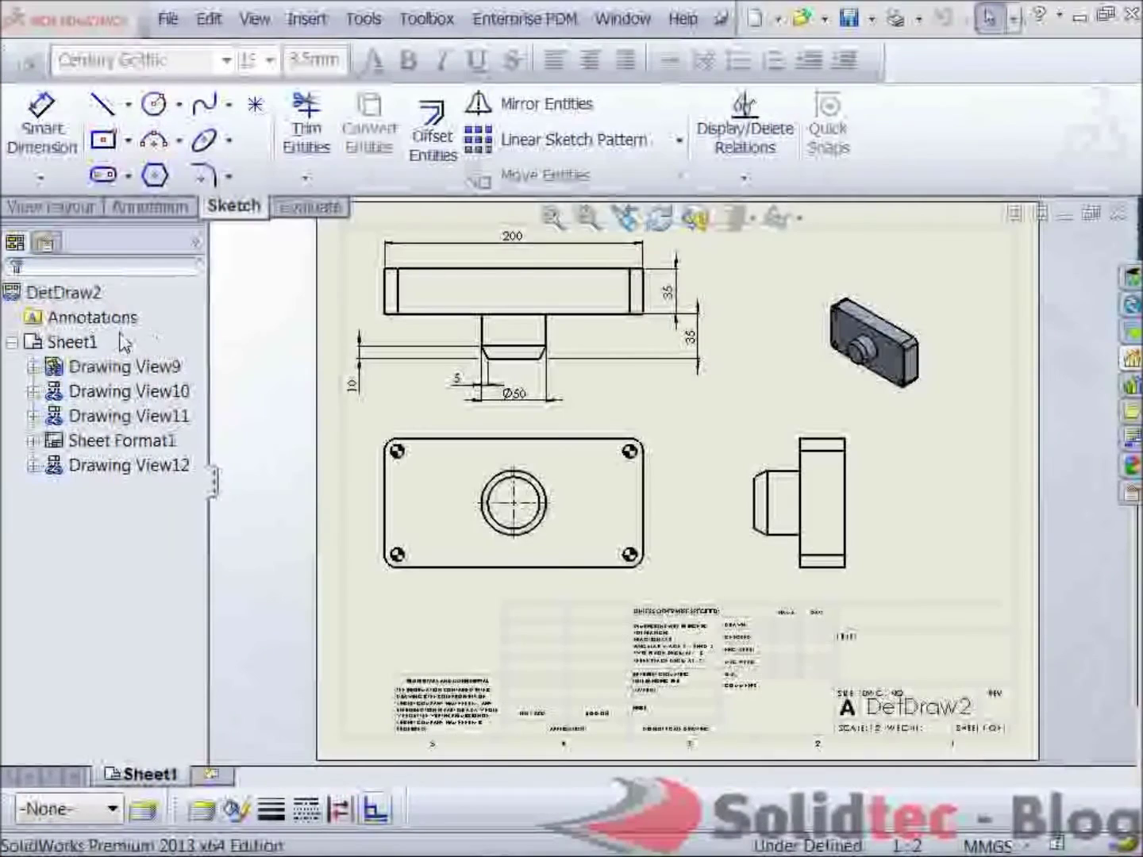
{"action": "left_click", "coordinate": [12, 300]}
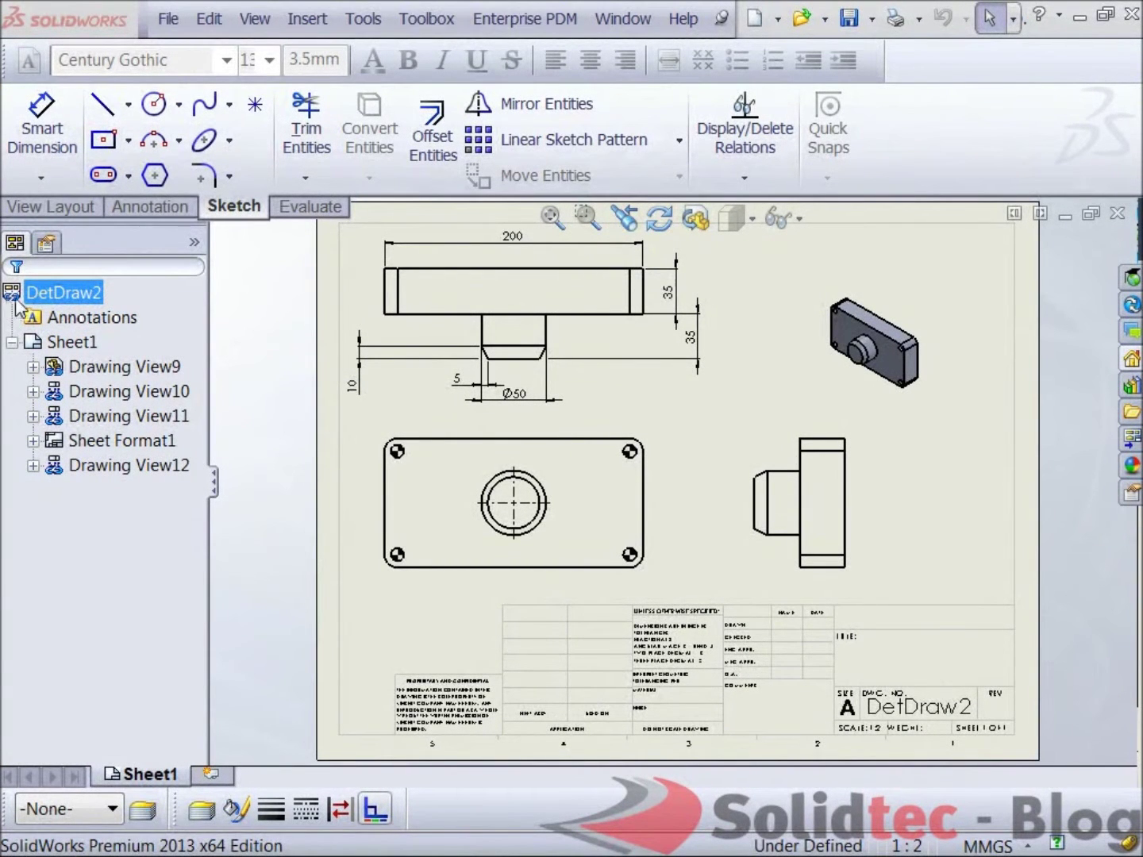
{"action": "left_click", "coordinate": [255, 324]}
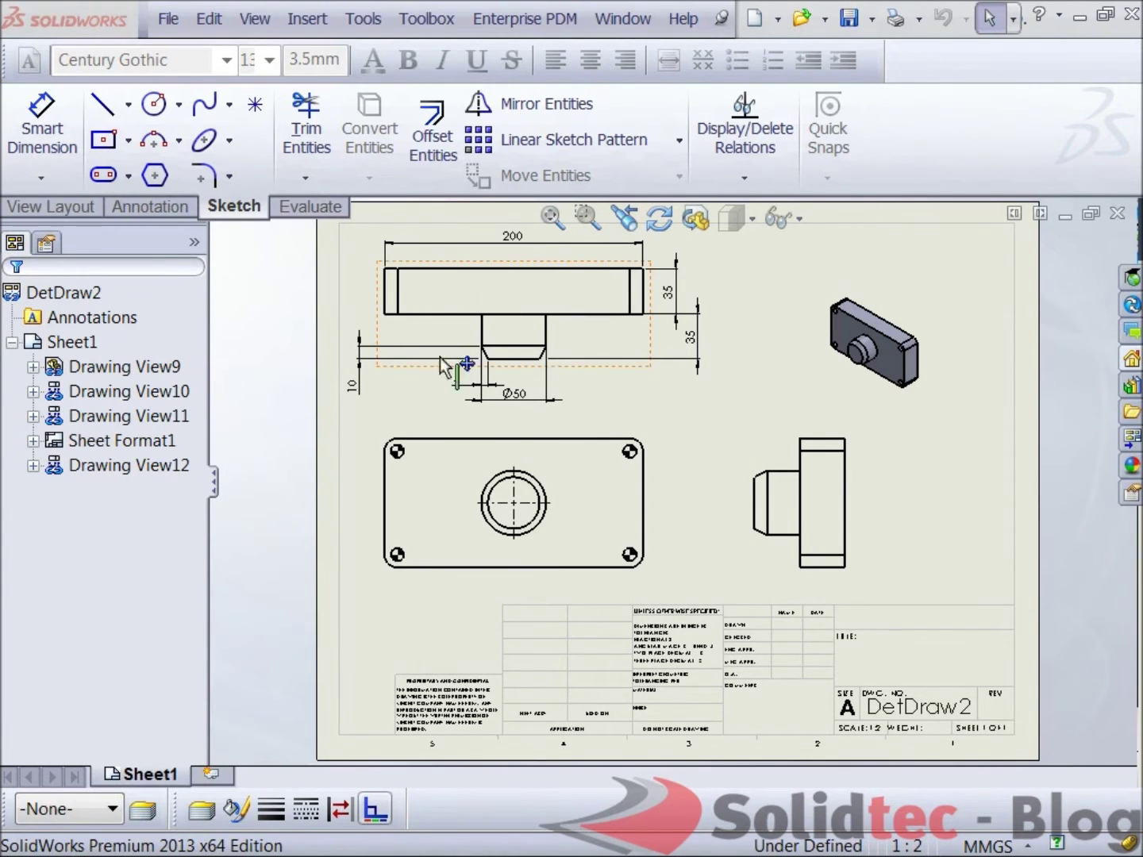
Add a horizontal Smart Dimension to the plate's lower edge in the front view, placed below the view.
{"action": "left_click", "coordinate": [41, 133]}
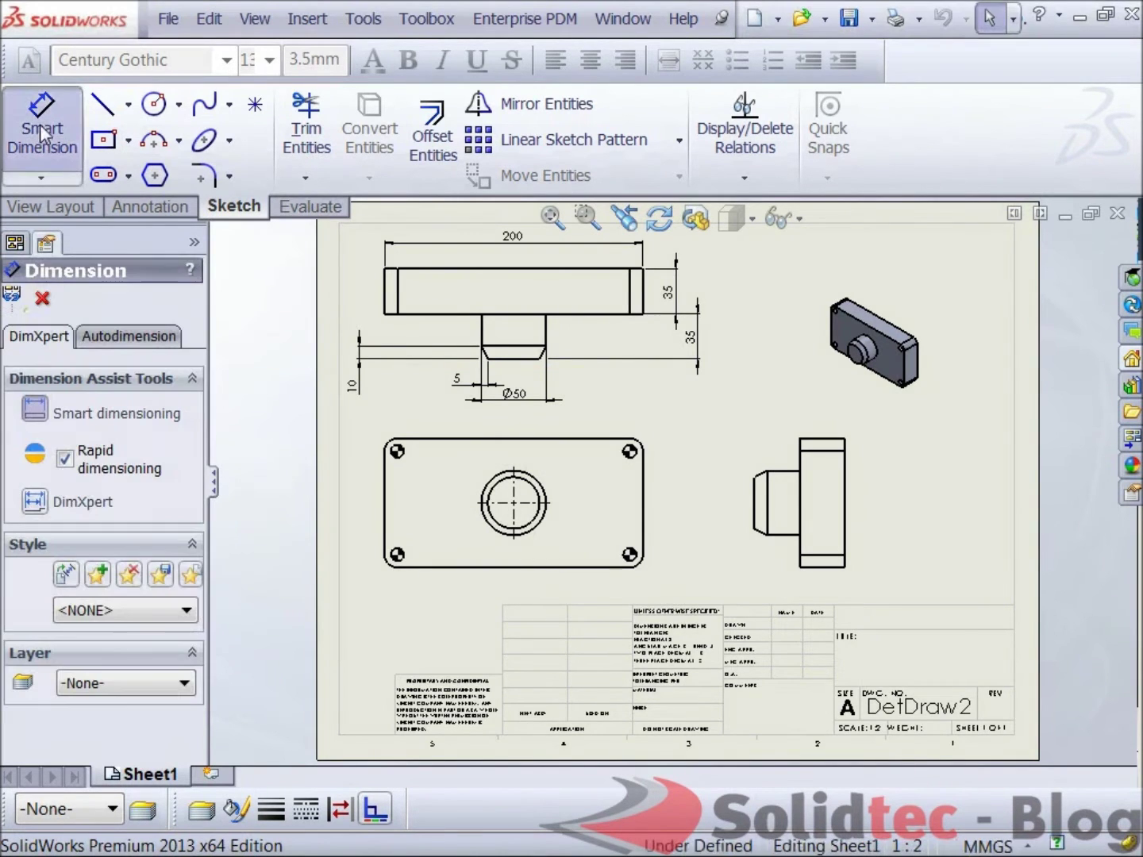
{"action": "left_click", "coordinate": [473, 568]}
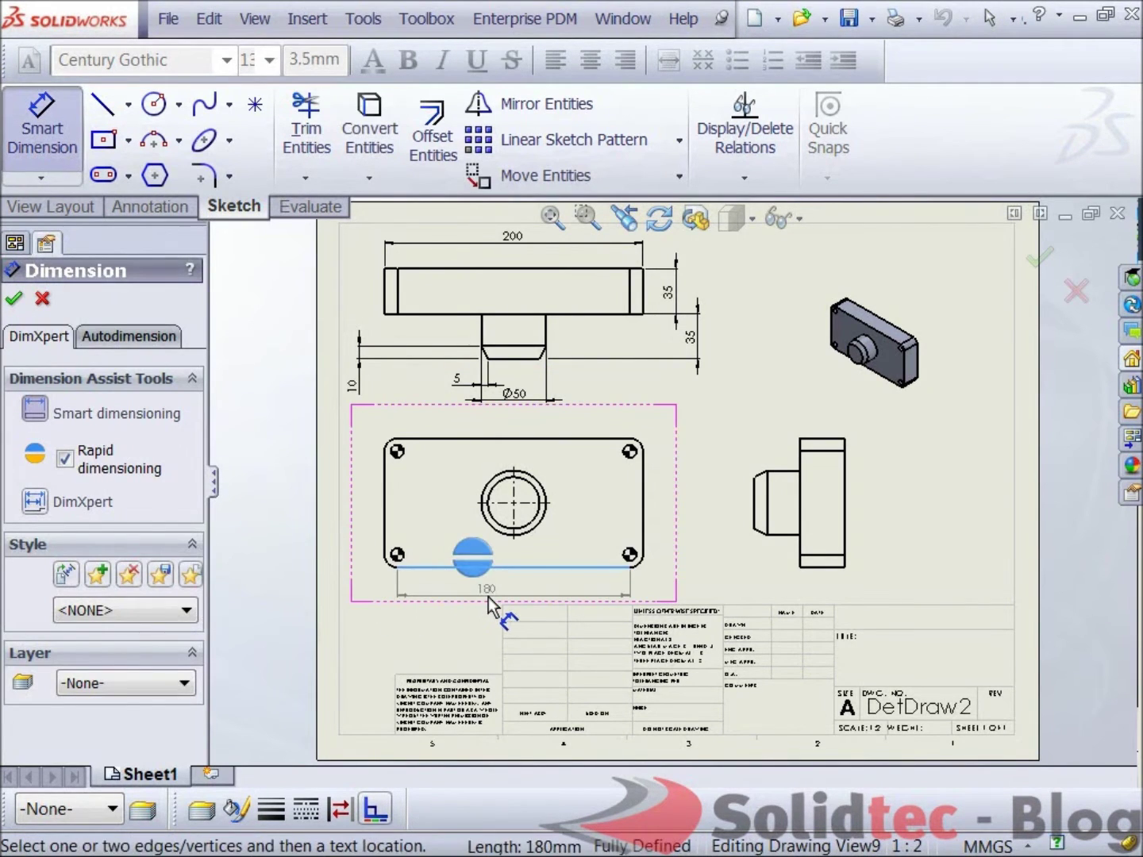
{"action": "left_click", "coordinate": [496, 596]}
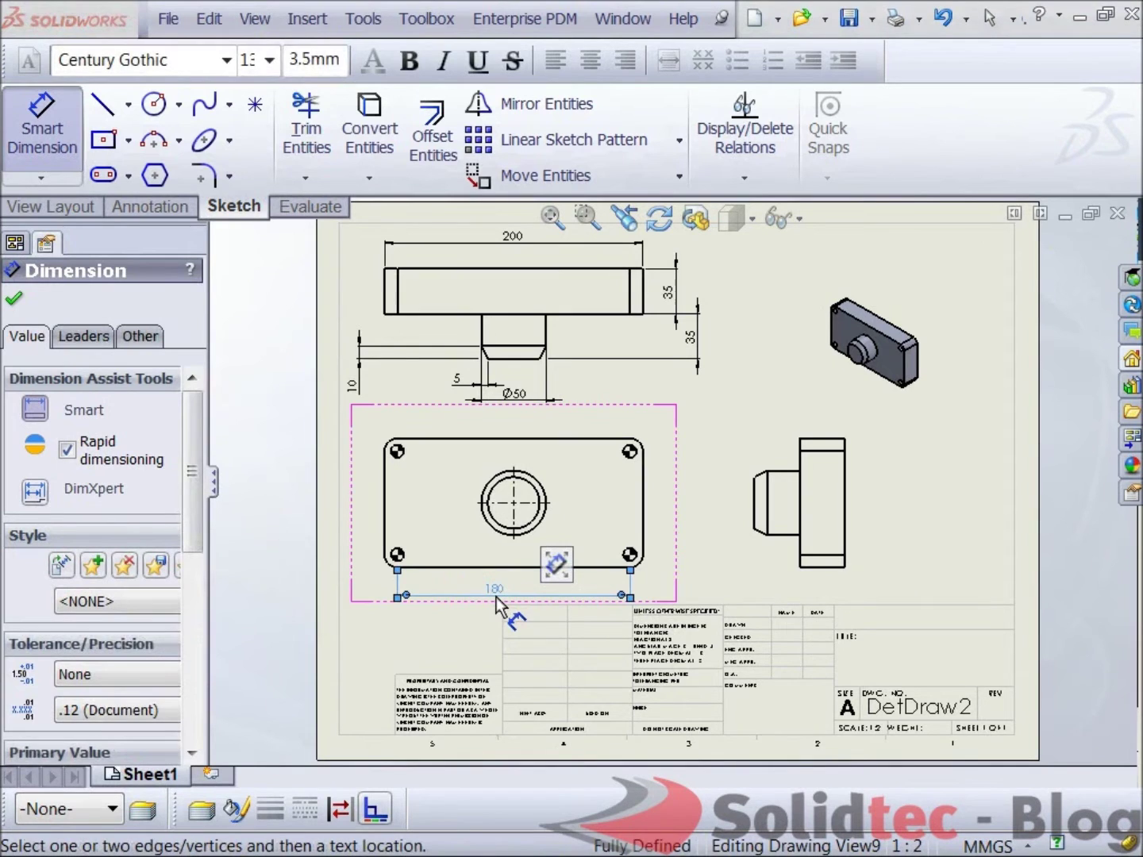
{"action": "key", "text": "Escape"}
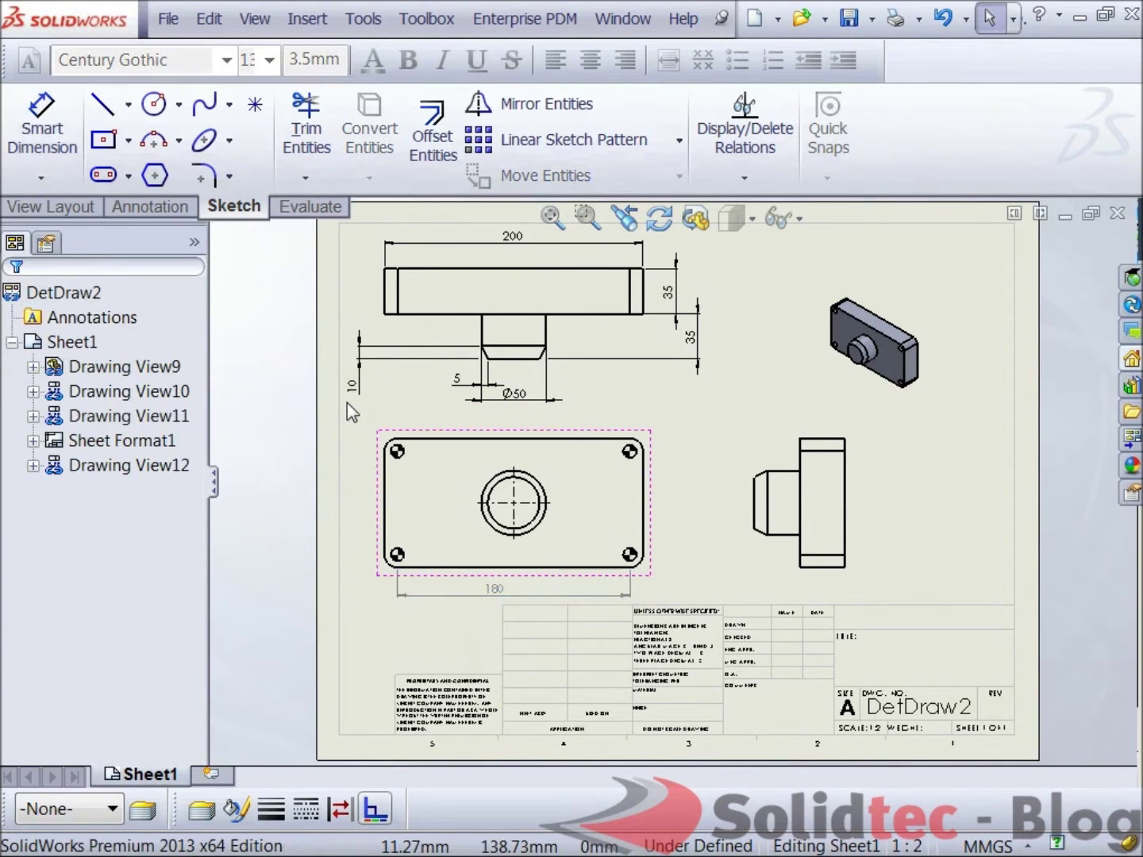
Open the DetDraw2 part from the shaded isometric view in the drawing.
{"action": "left_click", "coordinate": [892, 299]}
{"action": "right_click", "coordinate": [891, 298]}
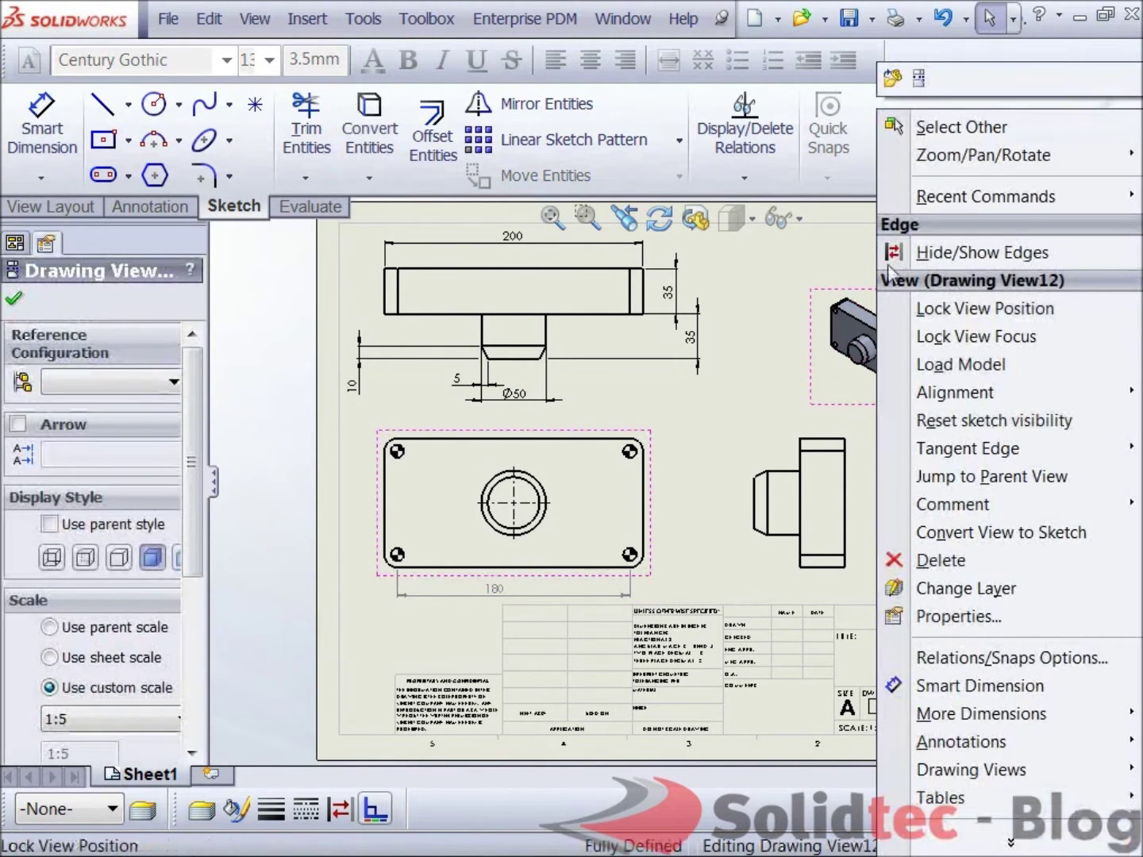
{"action": "left_click", "coordinate": [895, 79]}
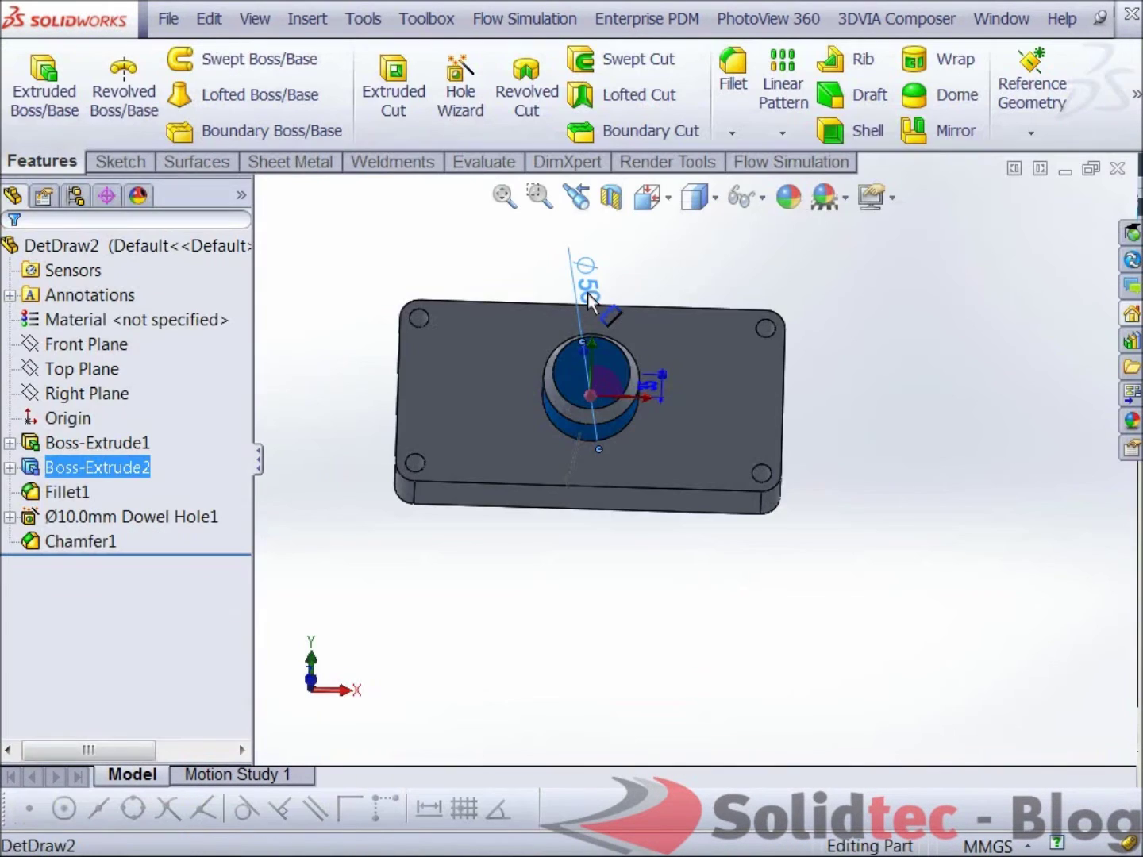
Set the diameter of the round boss, Boss-Extrude2, to 20 mm.
{"action": "left_click", "coordinate": [587, 292]}
{"action": "type", "text": "200"}
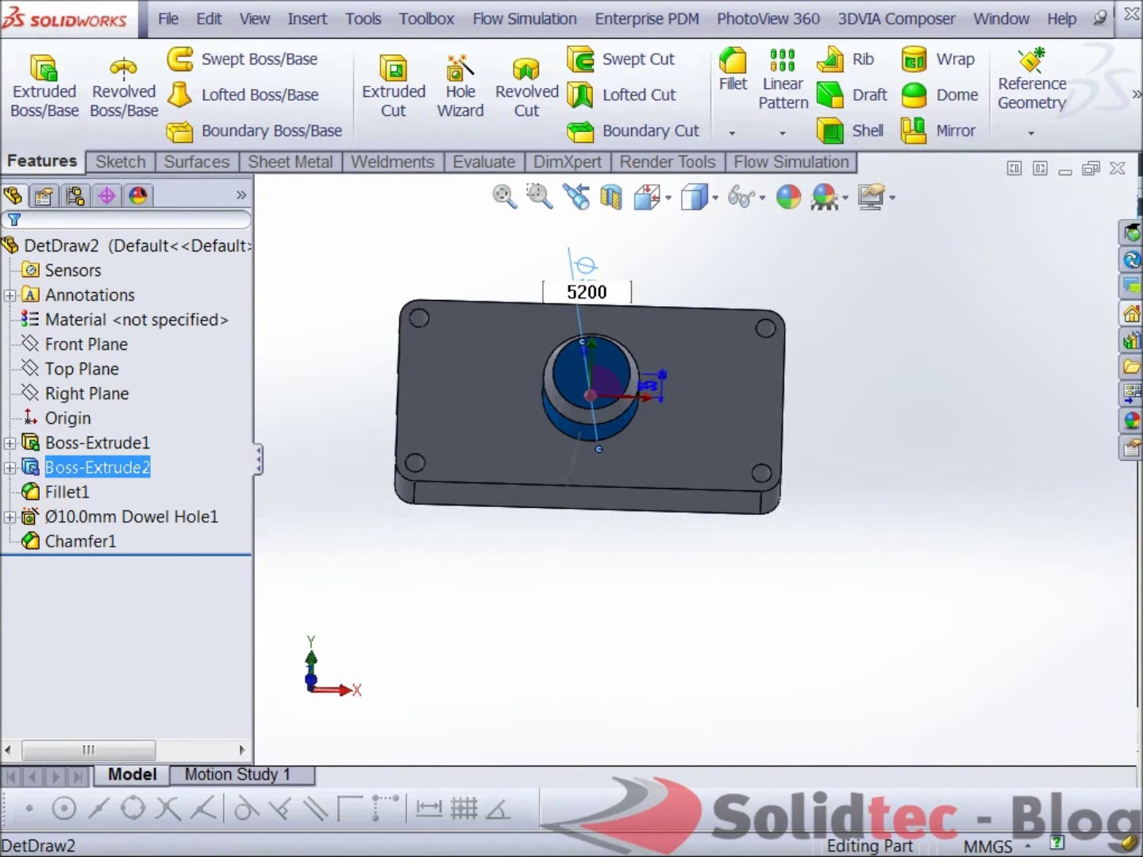
{"action": "key", "text": "BackSpace"}
{"action": "key", "text": "BackSpace"}
{"action": "key", "text": "BackSpace"}
{"action": "type", "text": "2"}
{"action": "key", "text": "Return"}
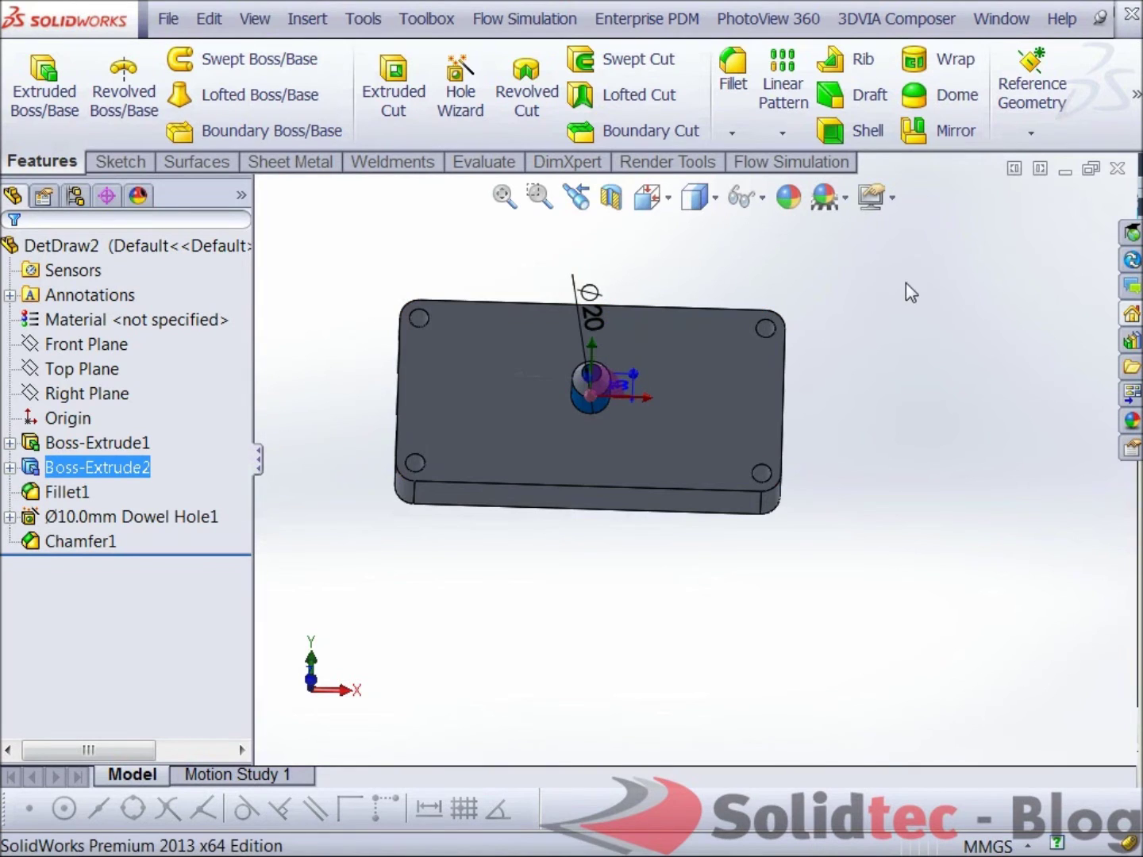
Close the part and save all modified documents.
{"action": "left_click", "coordinate": [1108, 203]}
{"action": "left_click", "coordinate": [1118, 167]}
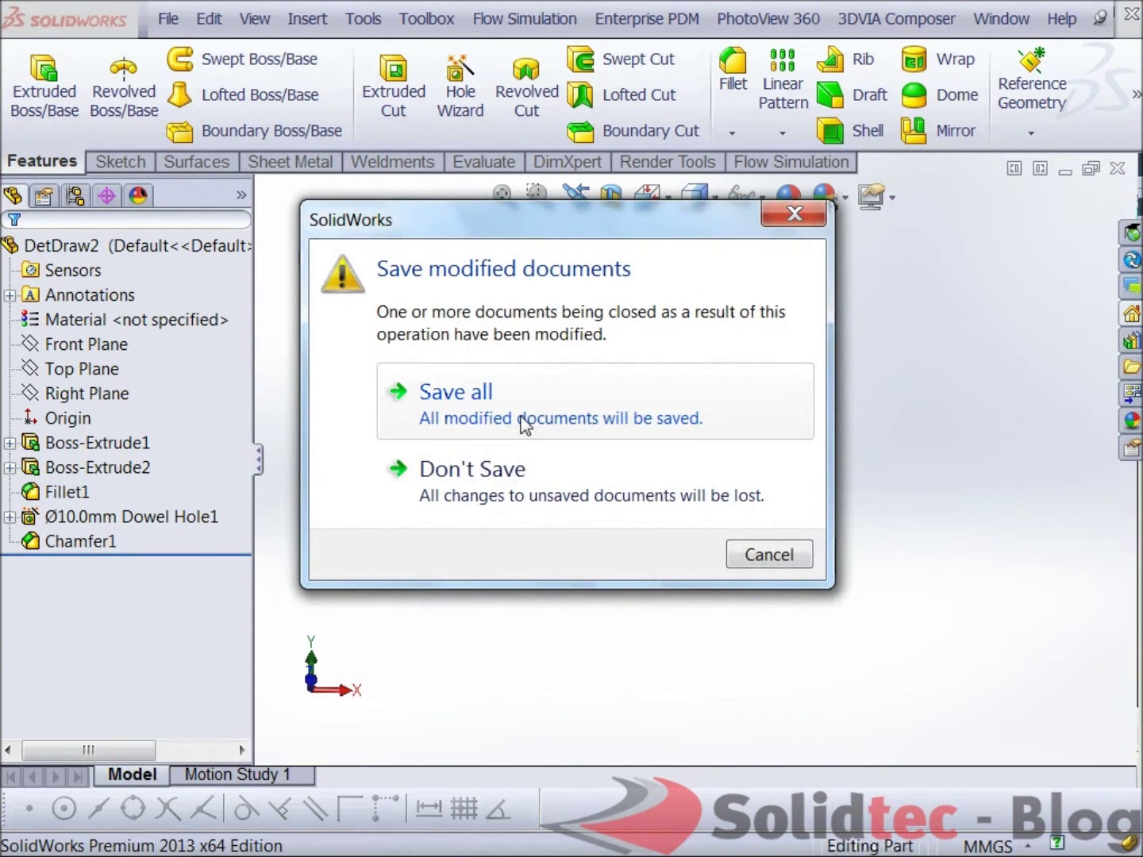
{"action": "left_click", "coordinate": [524, 424]}
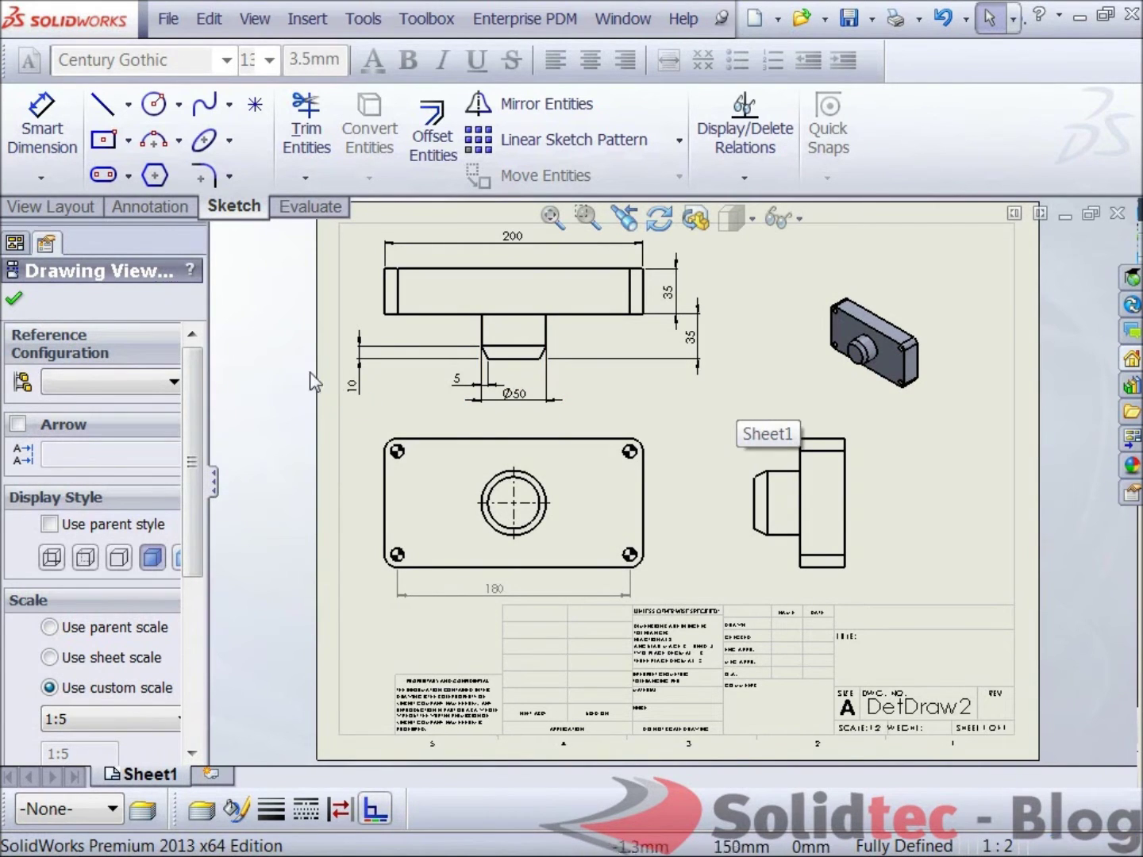
Leave the isometric view's properties and close the DetDraw2 drawing.
{"action": "left_click", "coordinate": [15, 298]}
{"action": "left_click", "coordinate": [69, 342]}
{"action": "key", "text": "Escape"}
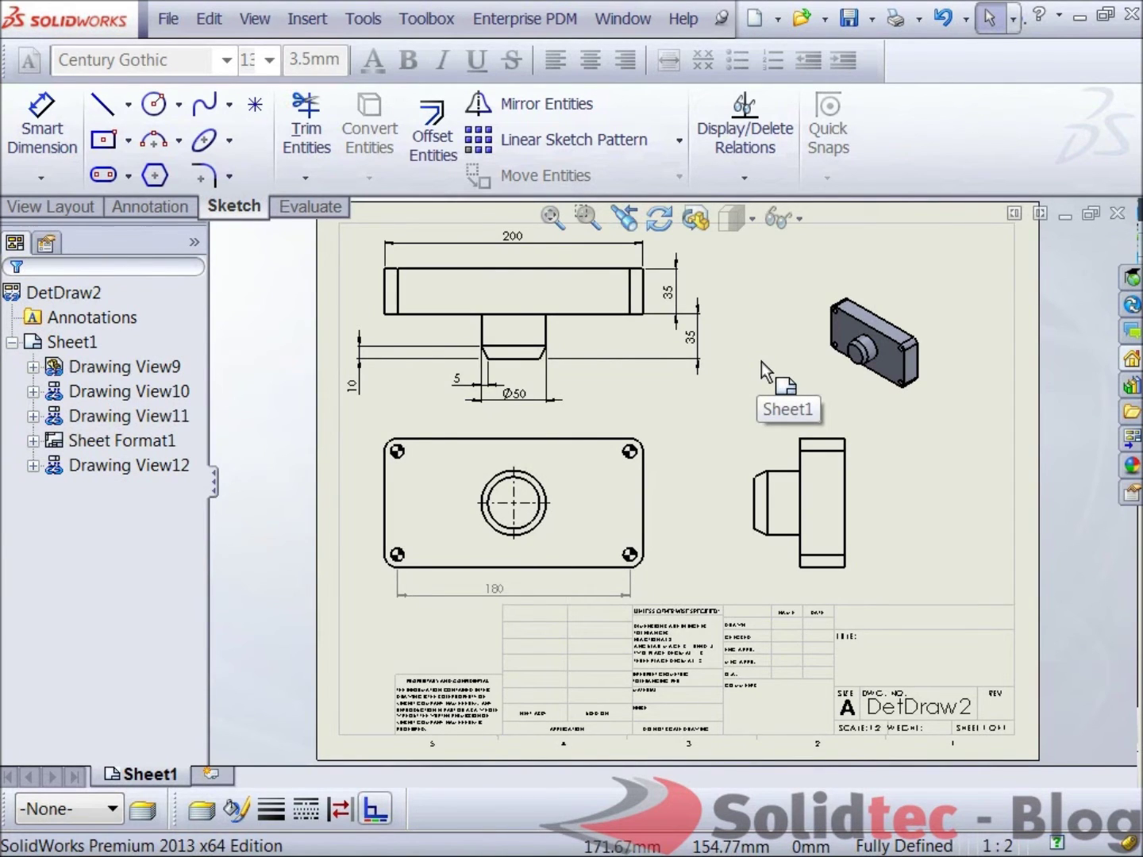
{"action": "left_click", "coordinate": [1118, 214]}
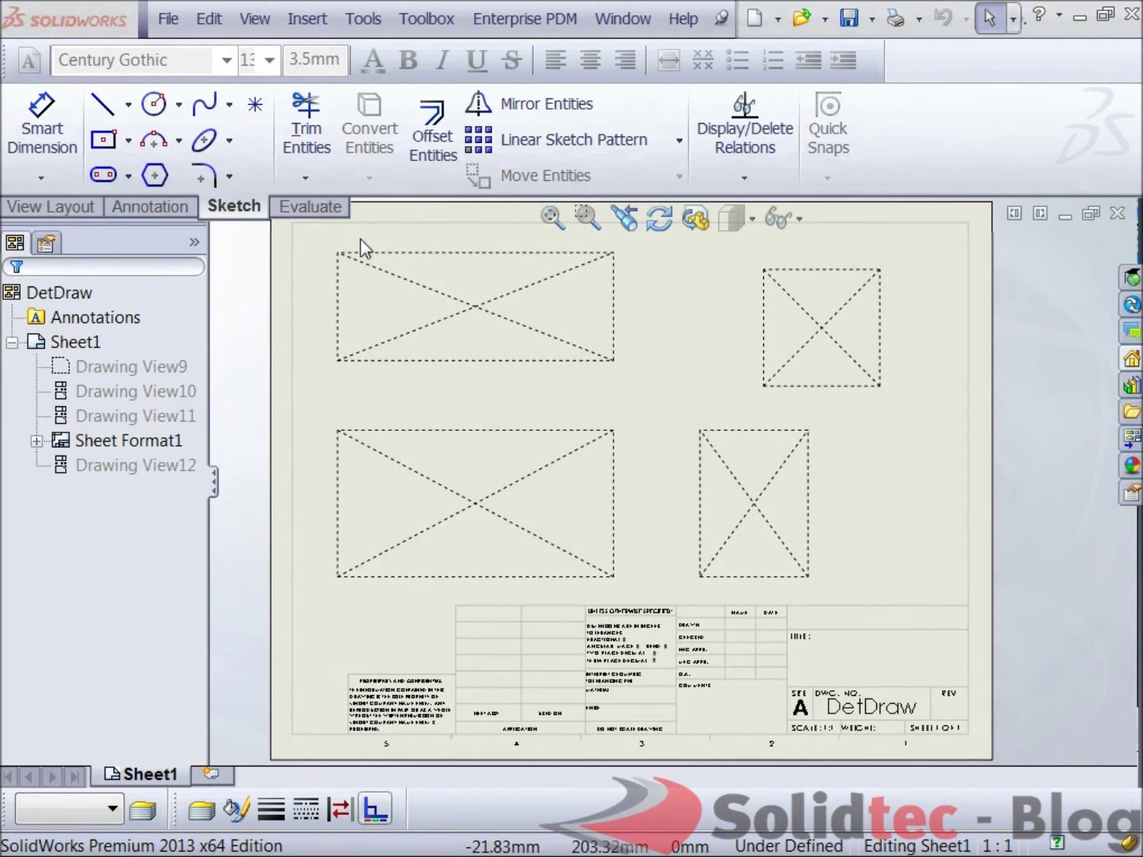
Reopen the detached DetDraw2.SLDDRW without loading its model and acknowledge the out-of-date views notice.
{"action": "key", "text": "ctrl+o"}
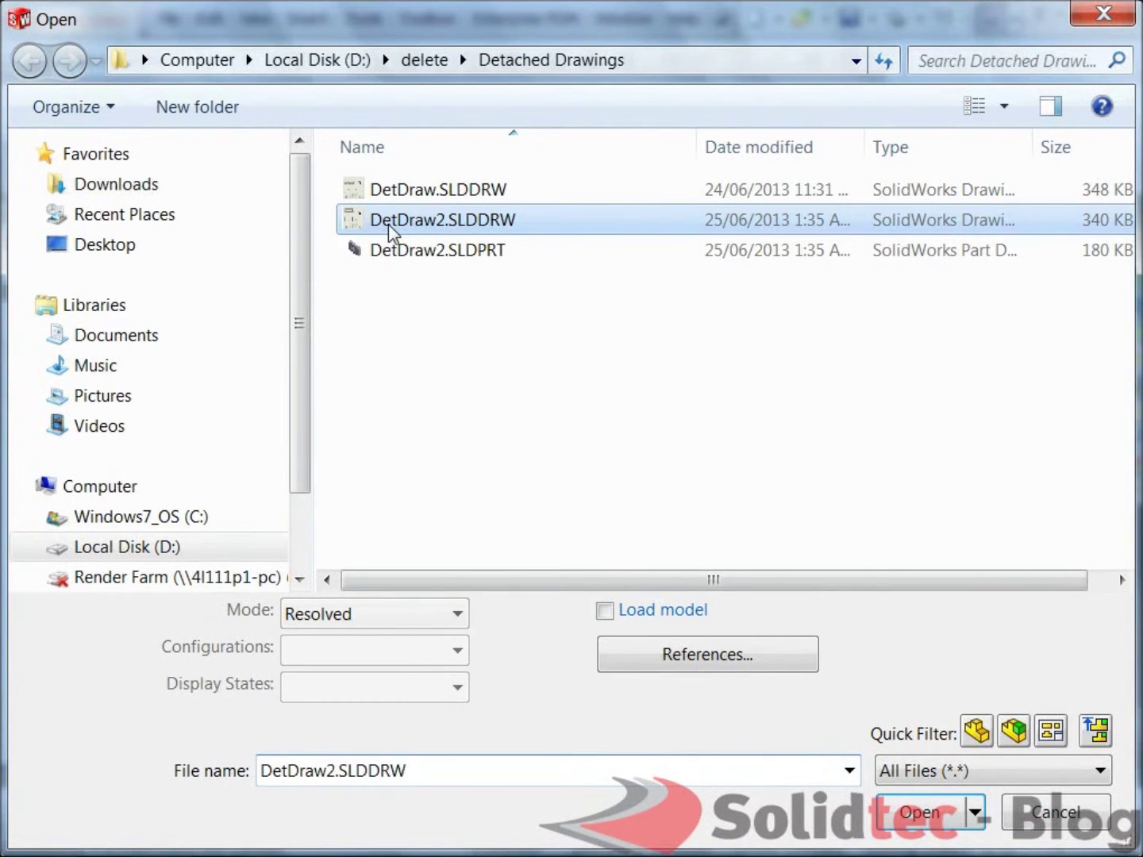
{"action": "double_click", "coordinate": [388, 224]}
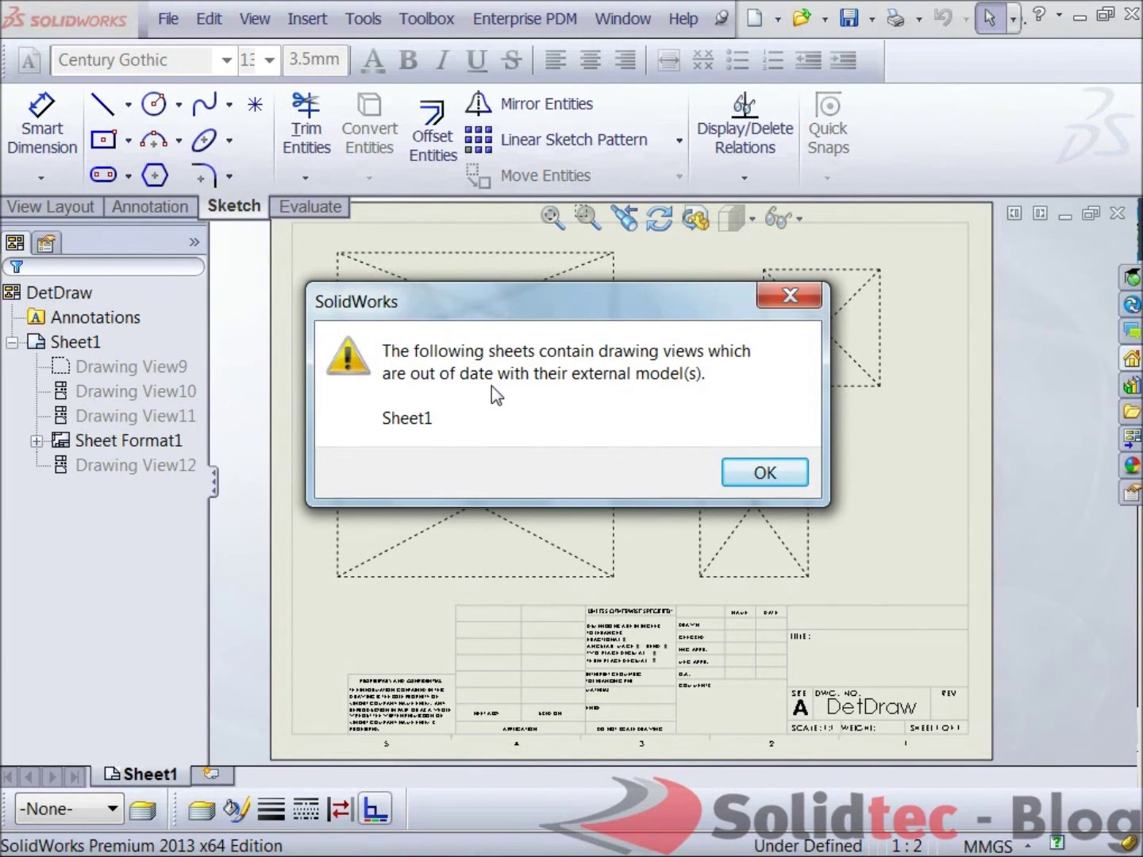
{"action": "left_click", "coordinate": [764, 472]}
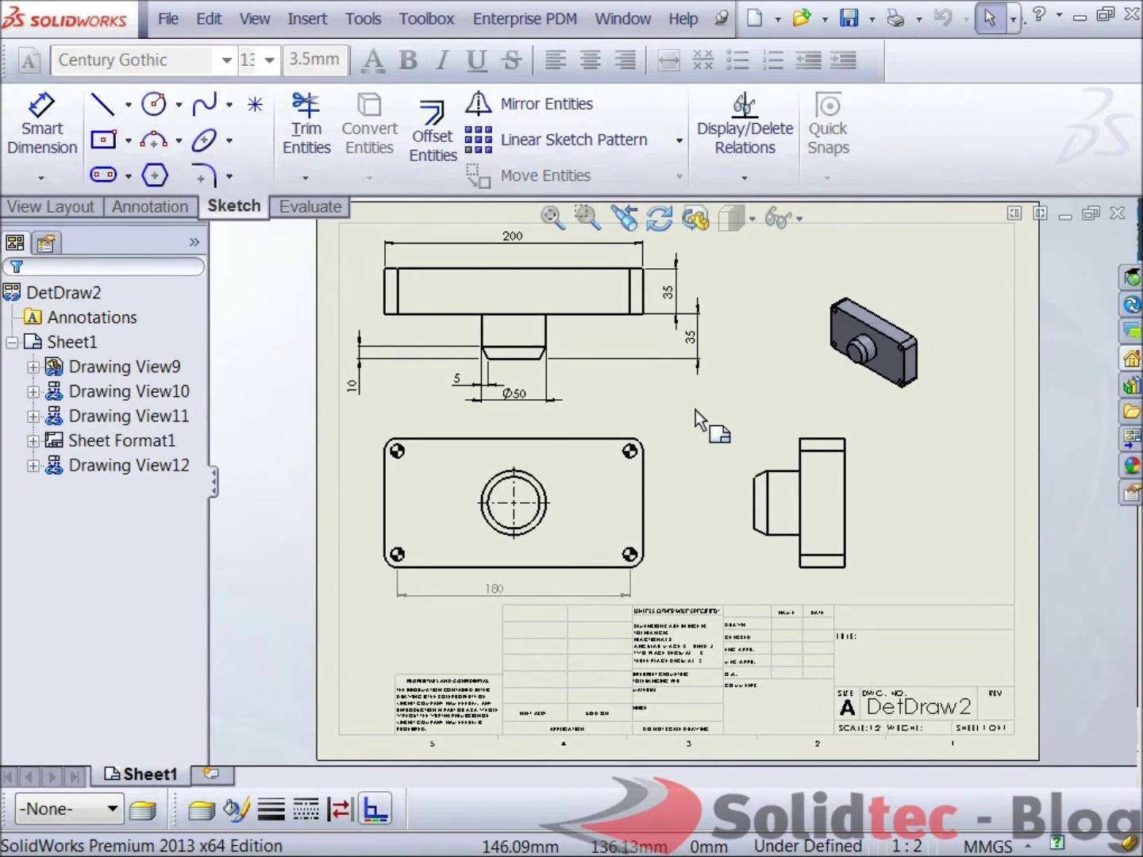
Load the model through Drawing View10, the dimensioned view above the front view, to update the drawing.
{"action": "left_click", "coordinate": [572, 282]}
{"action": "right_click", "coordinate": [572, 281]}
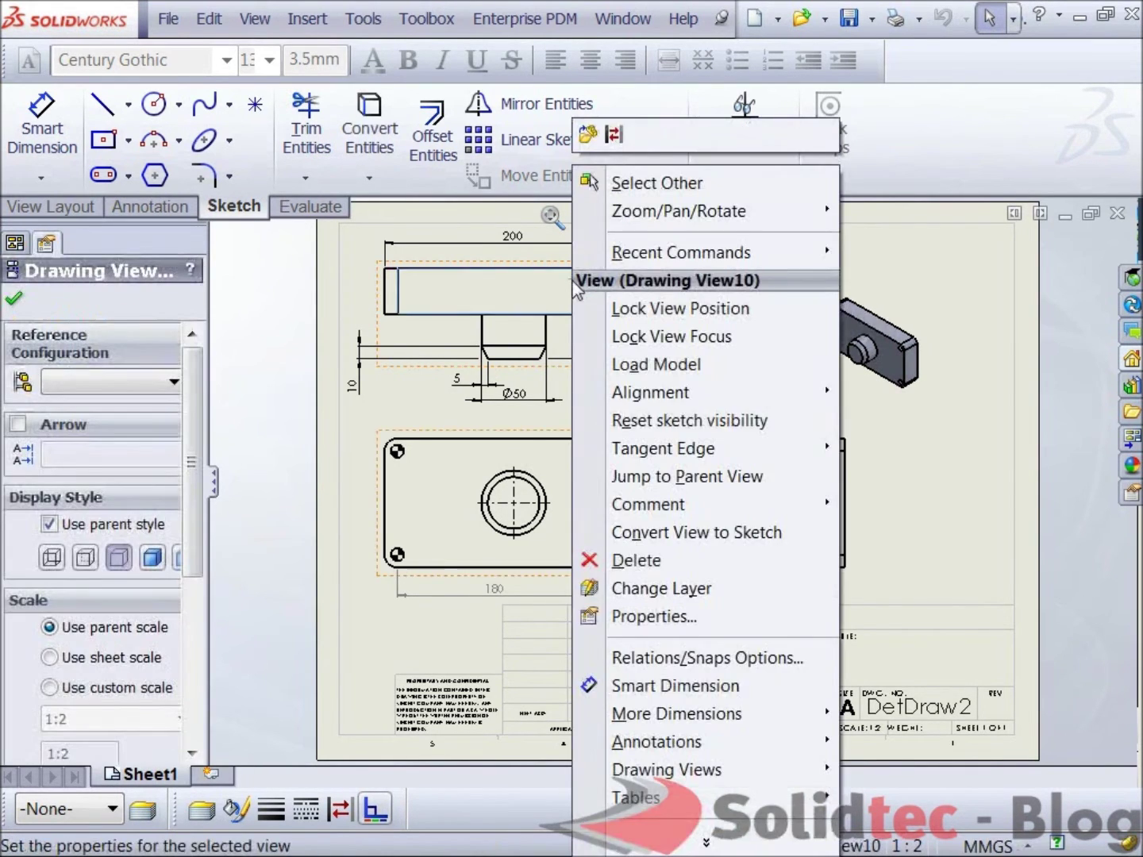
{"action": "left_click", "coordinate": [627, 365]}
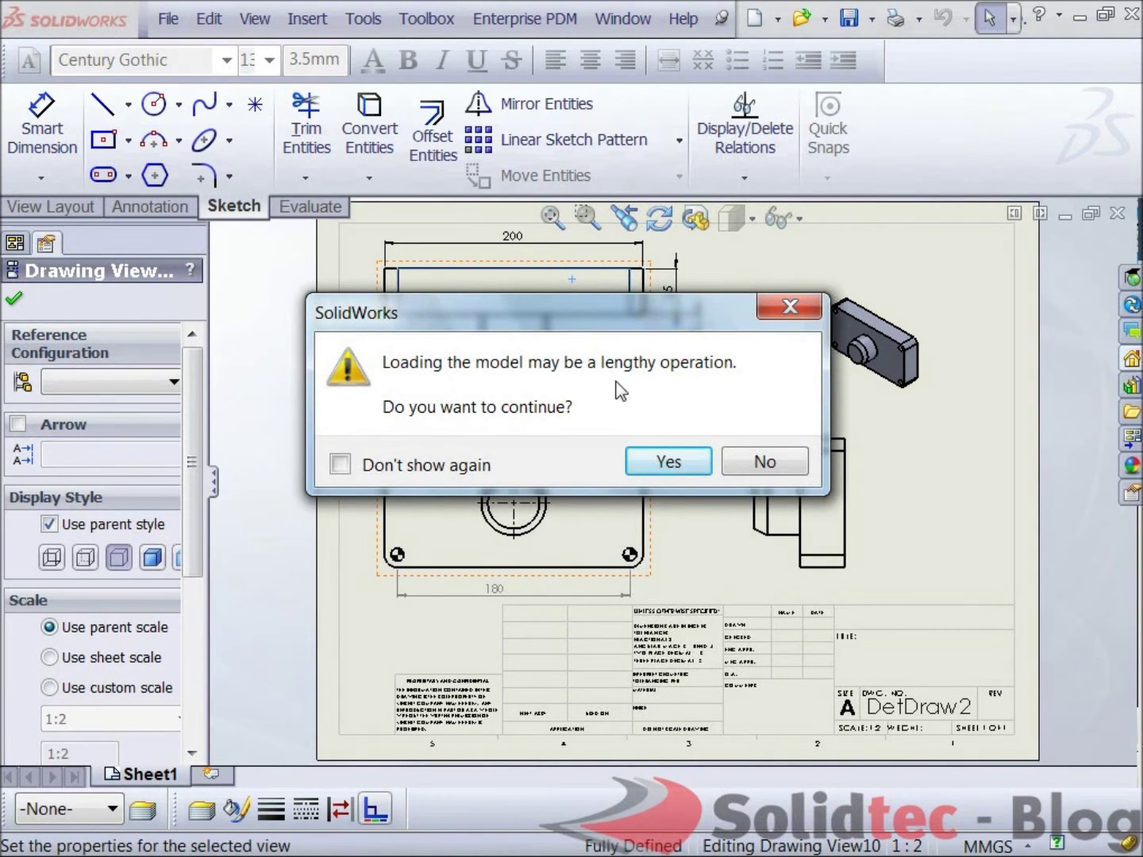
{"action": "left_click", "coordinate": [688, 464]}
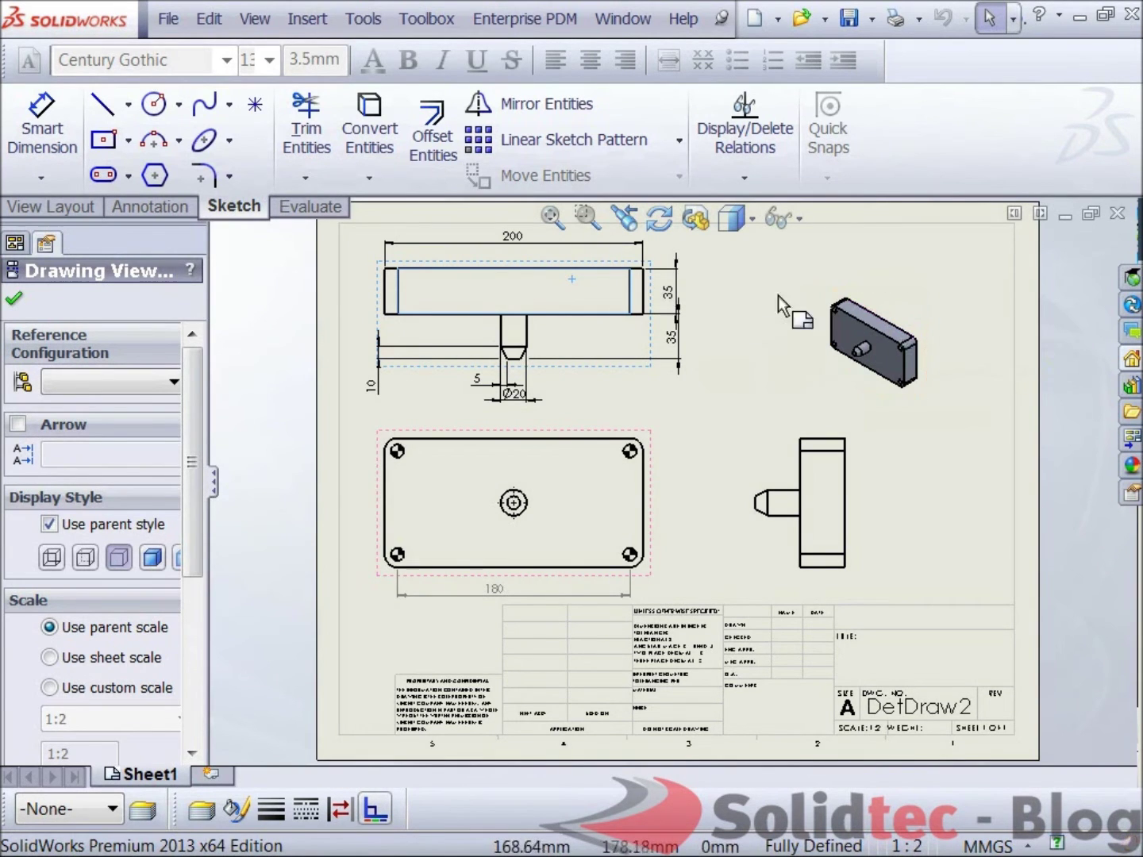
{"action": "left_click", "coordinate": [13, 297]}
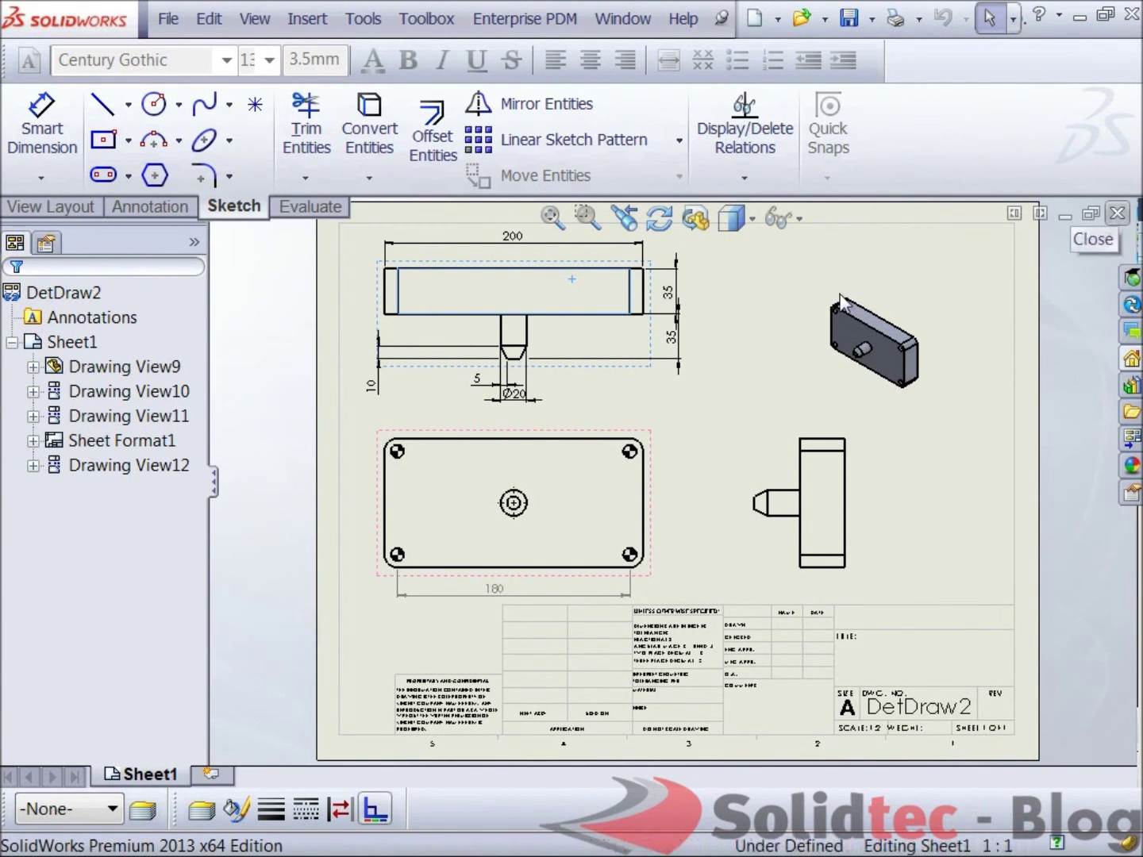
Close the DetDraw2 drawing and reopen it in its detached form.
{"action": "left_click", "coordinate": [1116, 212]}
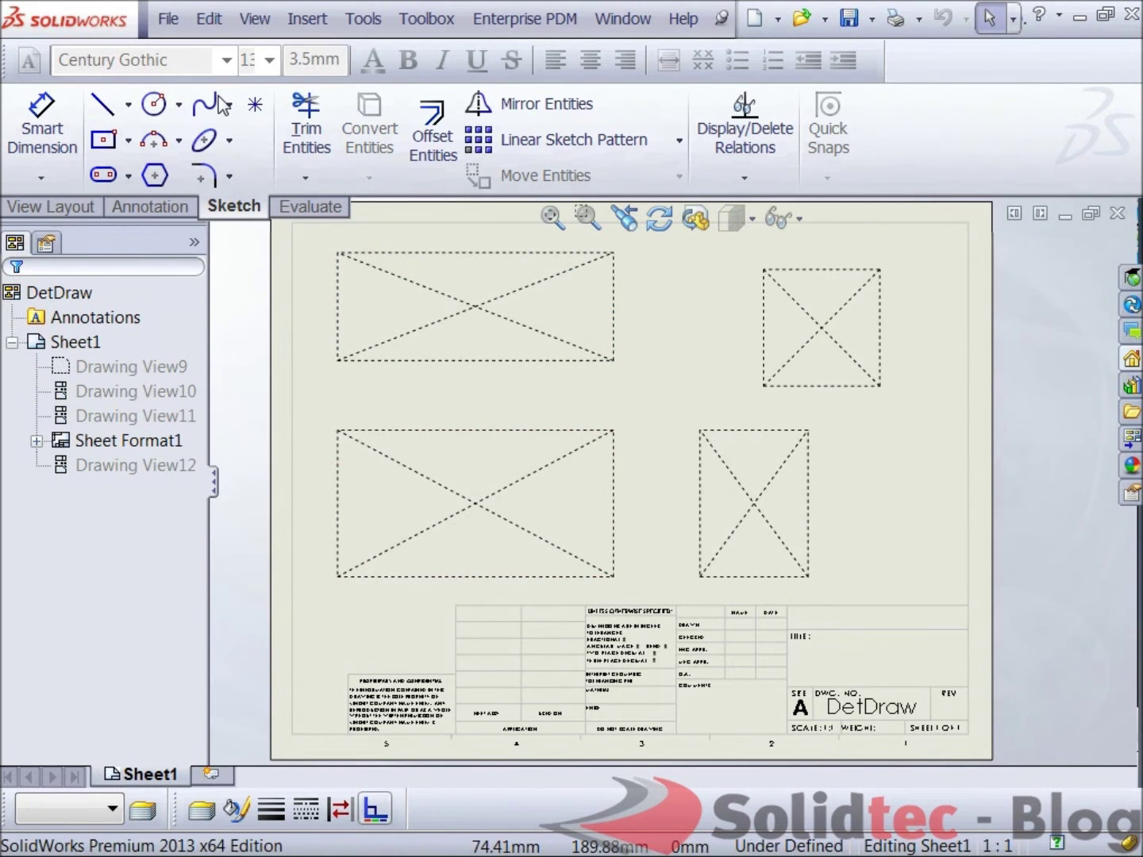
{"action": "key", "text": "ctrl+o"}
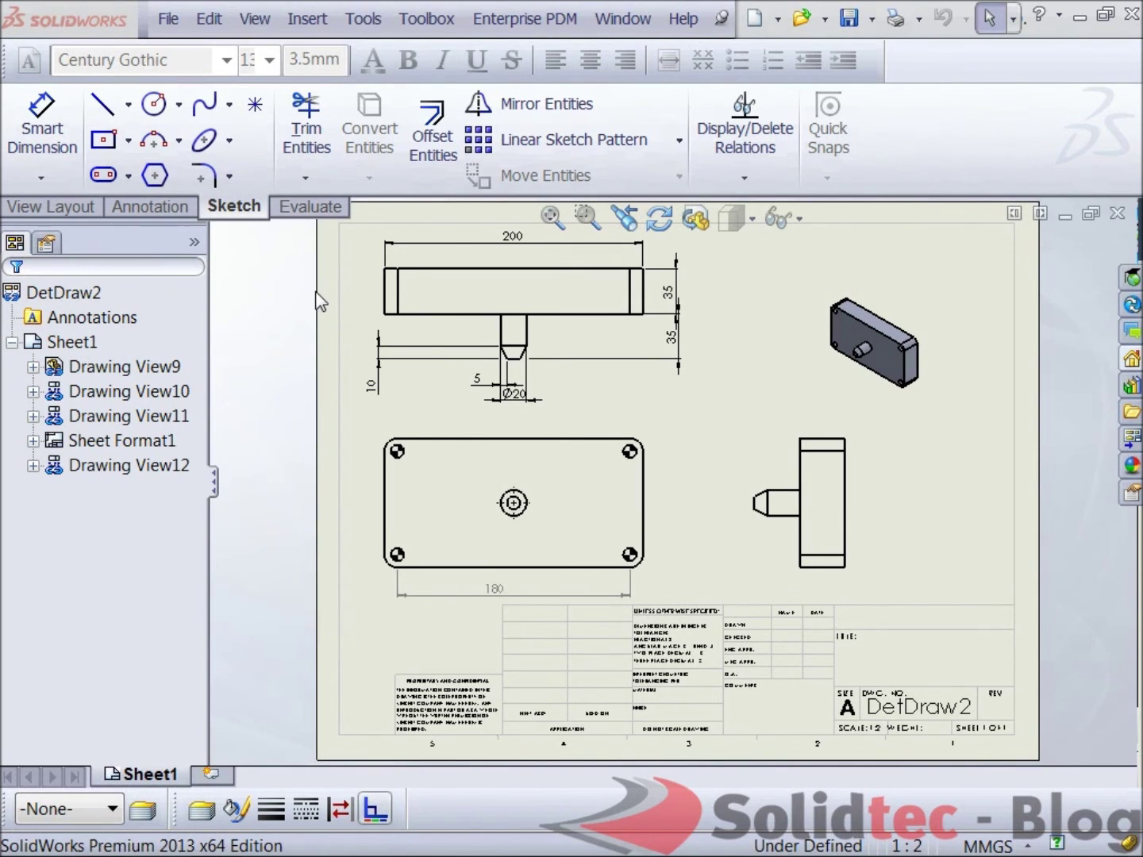
{"action": "left_click", "coordinate": [347, 335]}
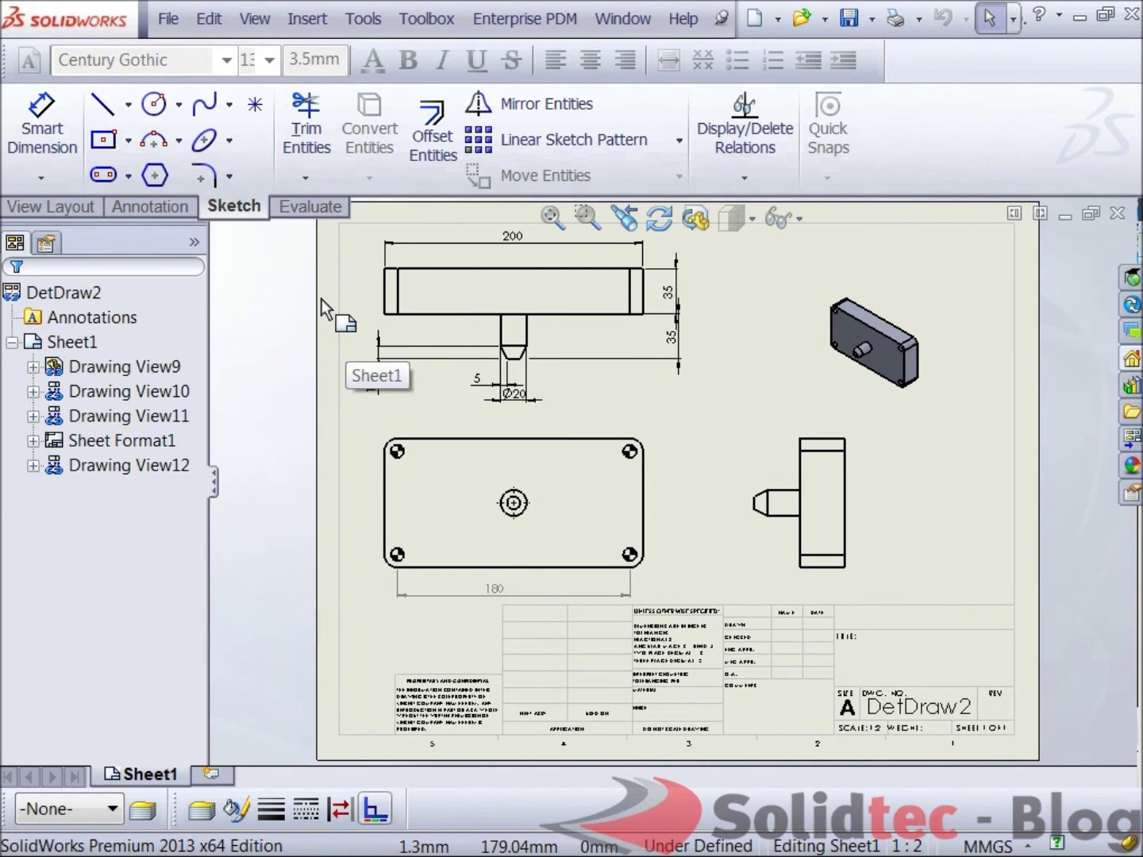
Save the detached drawing as a standard Drawing (*.drw;*.slddrw) under the name DetDraw2, replacing the existing file and agreeing to load the model.
{"action": "left_click", "coordinate": [168, 19]}
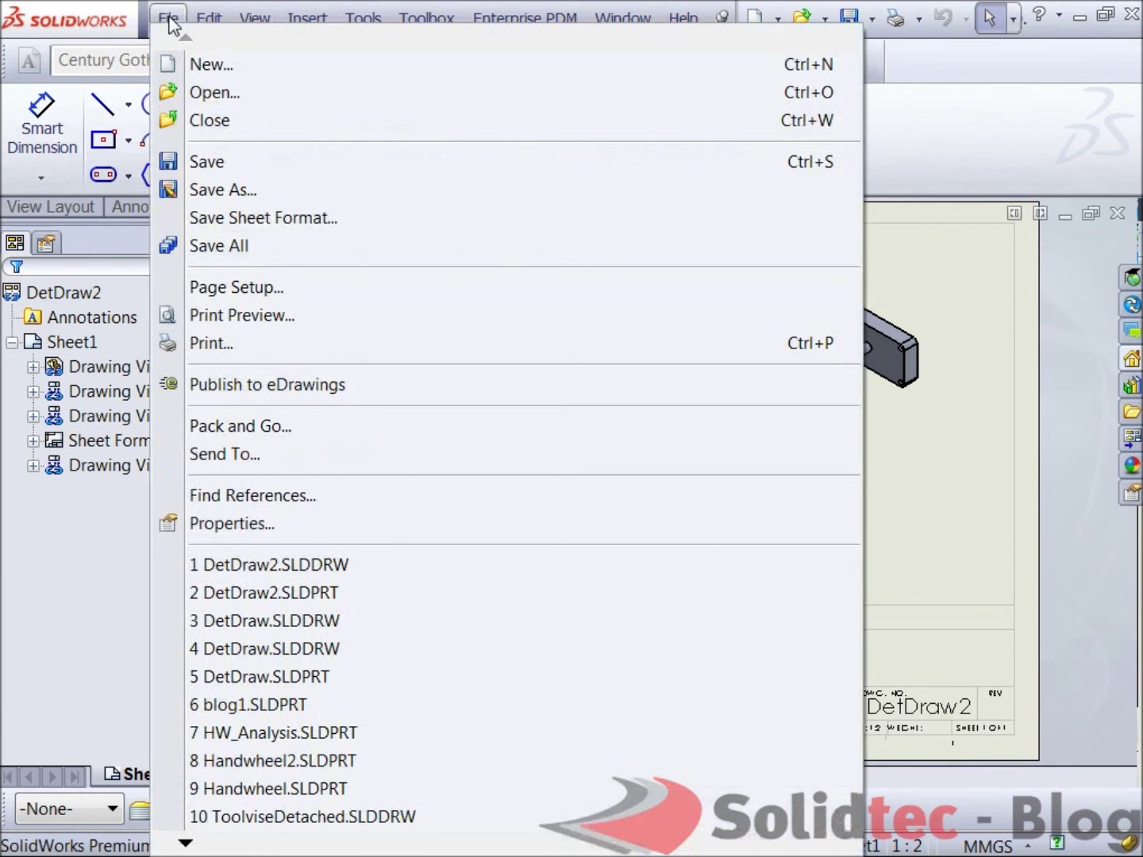
{"action": "left_click", "coordinate": [226, 191]}
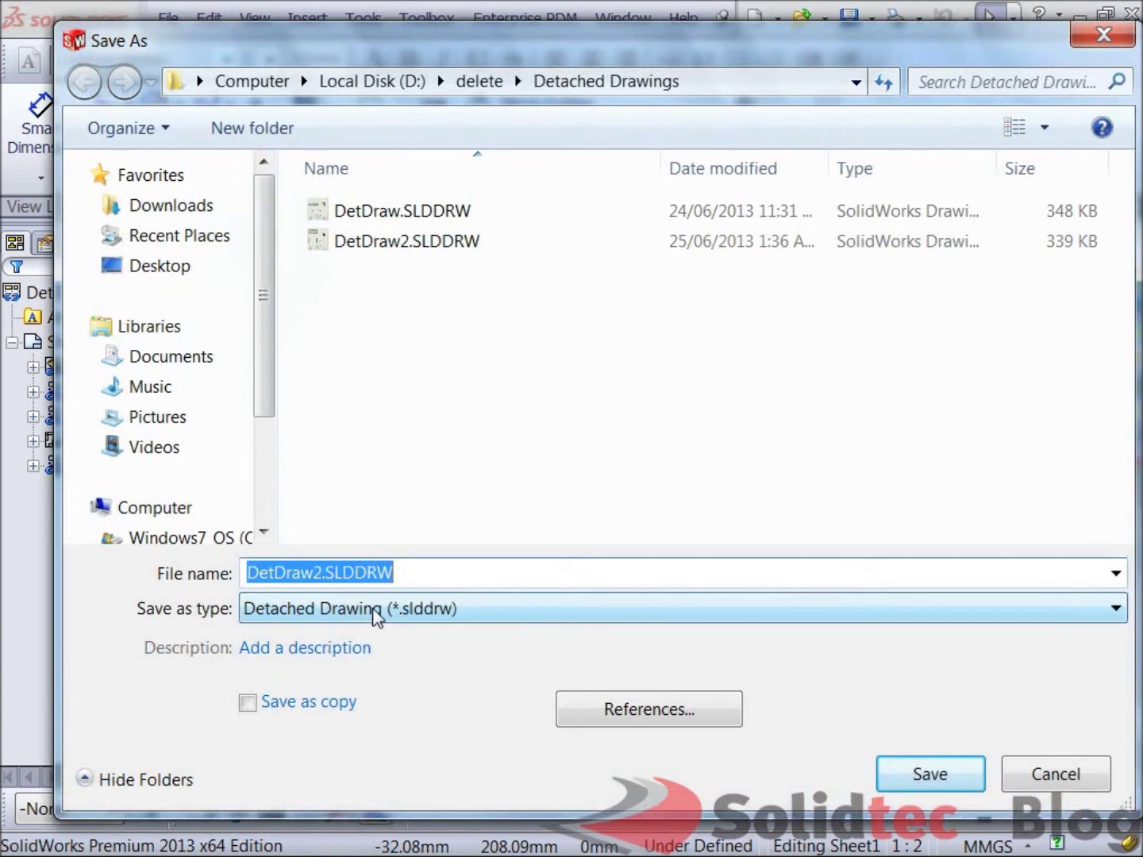
{"action": "left_click", "coordinate": [377, 609]}
{"action": "left_click", "coordinate": [343, 361]}
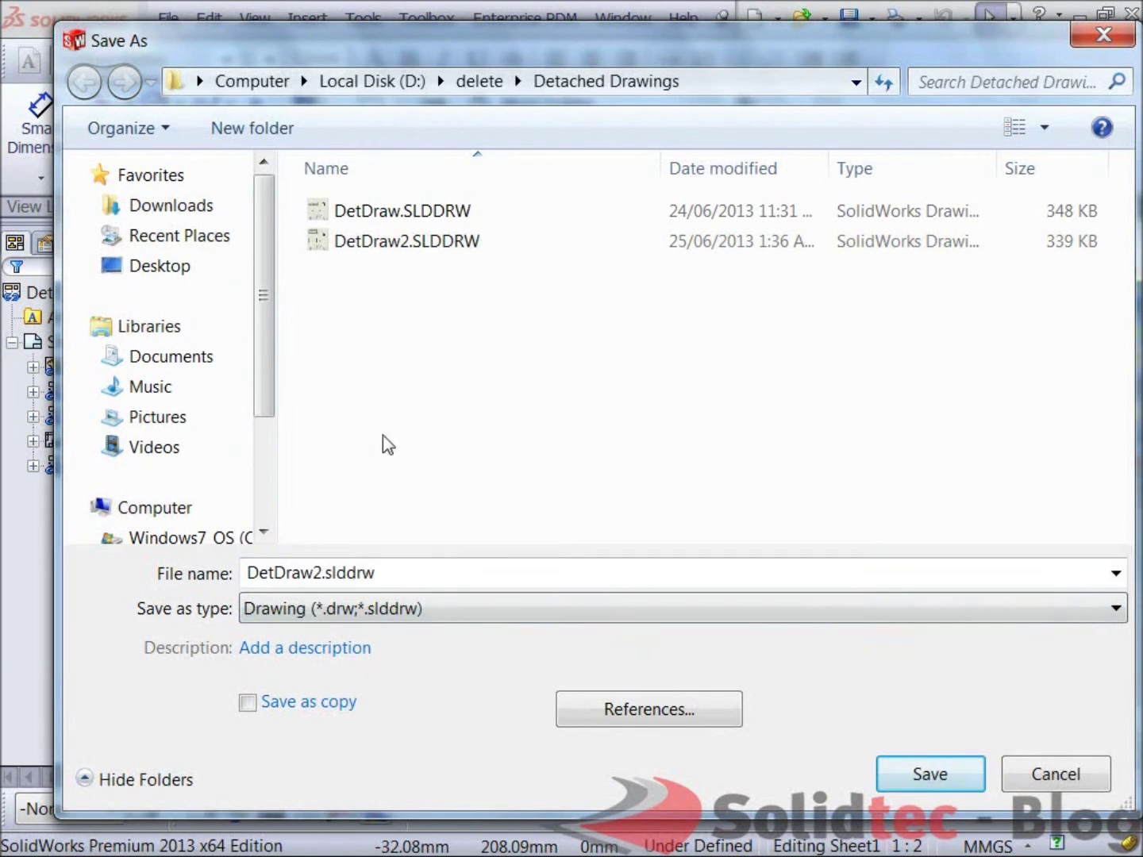
{"action": "left_click", "coordinate": [923, 775]}
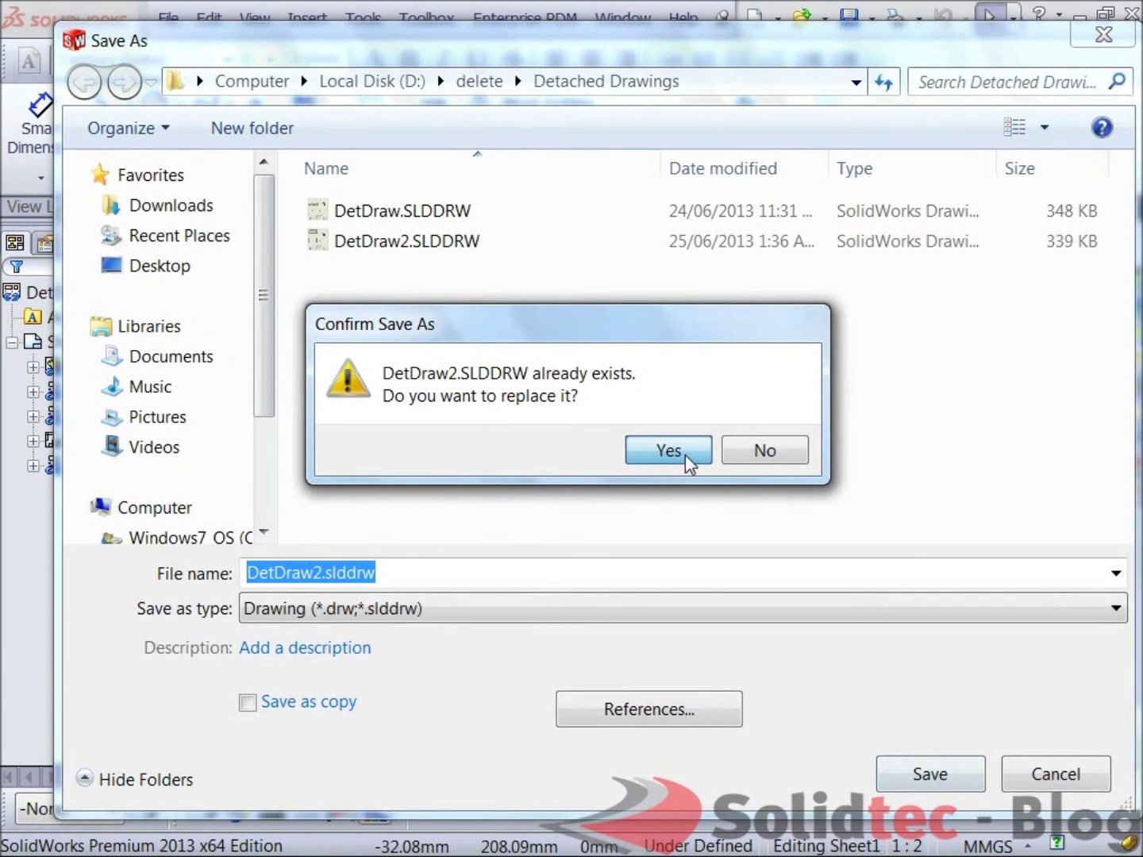
{"action": "left_click", "coordinate": [687, 459]}
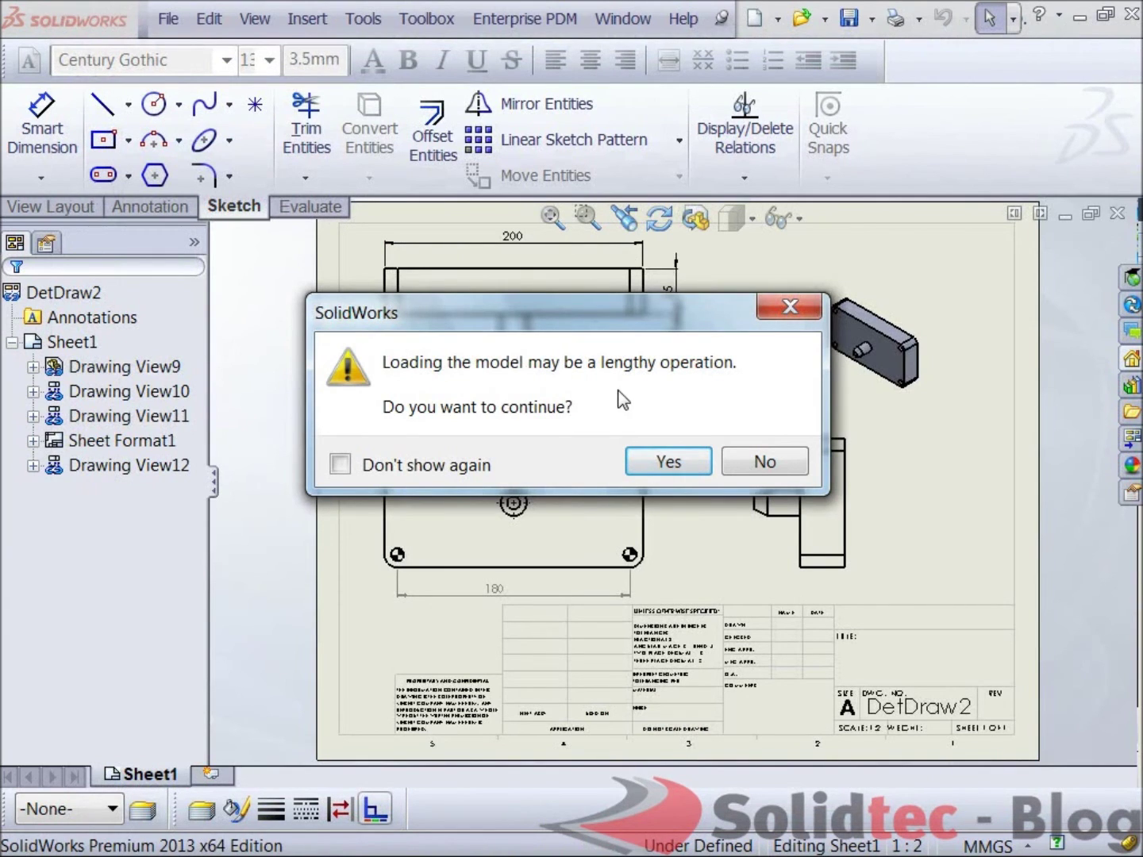
{"action": "left_click", "coordinate": [668, 461]}
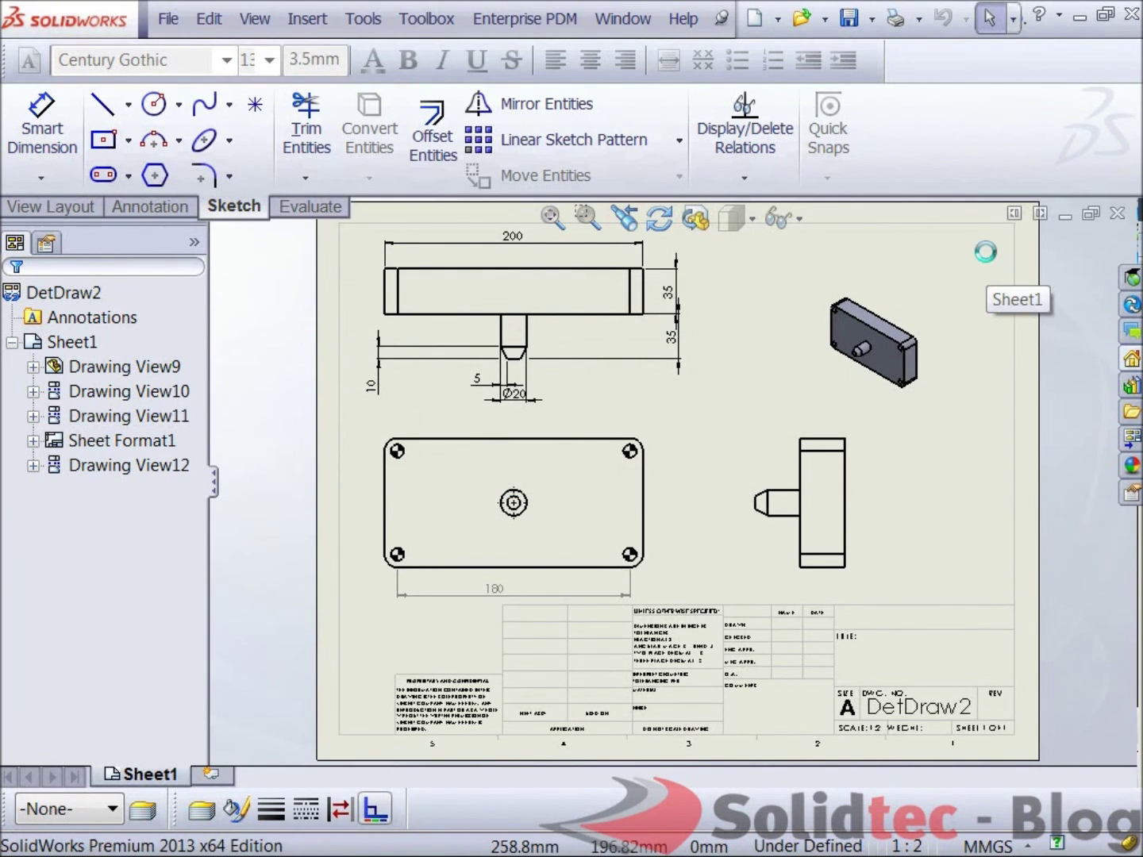
Close the converted drawing, reopen DetDraw2.SLDDRW from the Detached Drawings folder and select its Annotations folder.
{"action": "left_click", "coordinate": [1119, 214]}
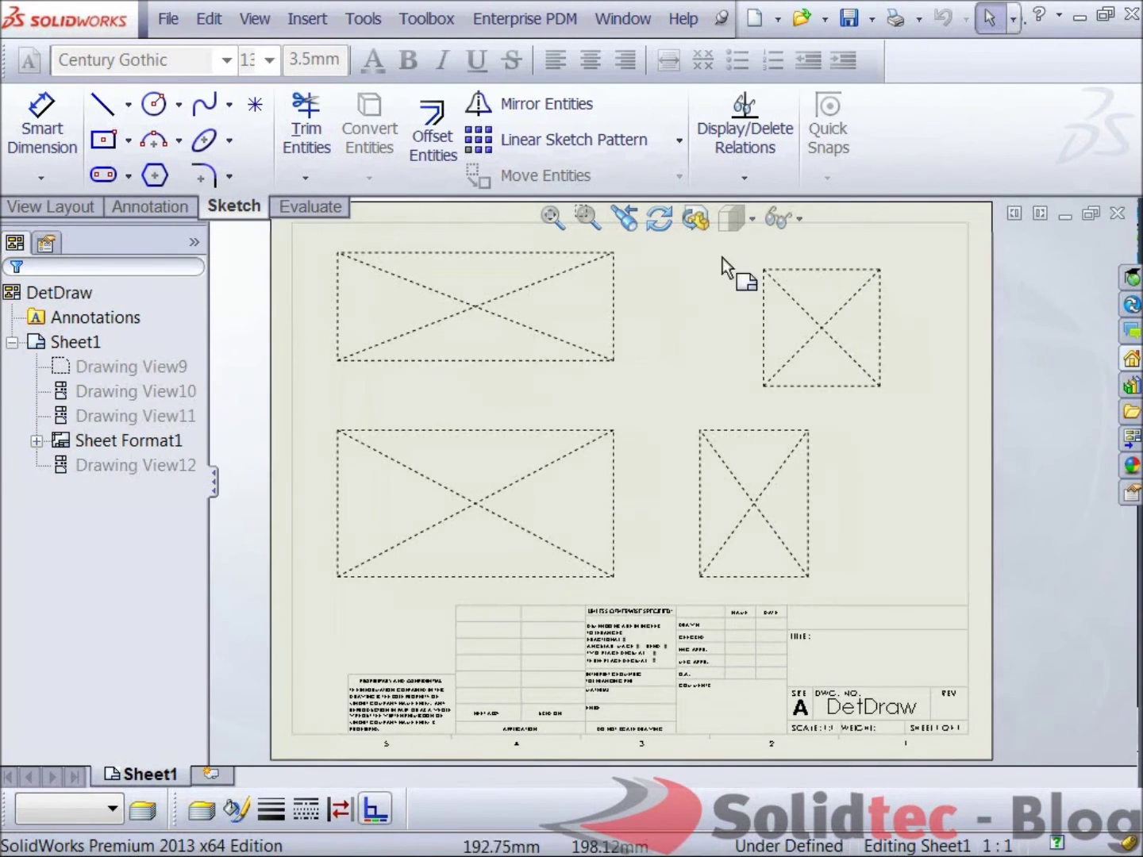
{"action": "left_click", "coordinate": [167, 18]}
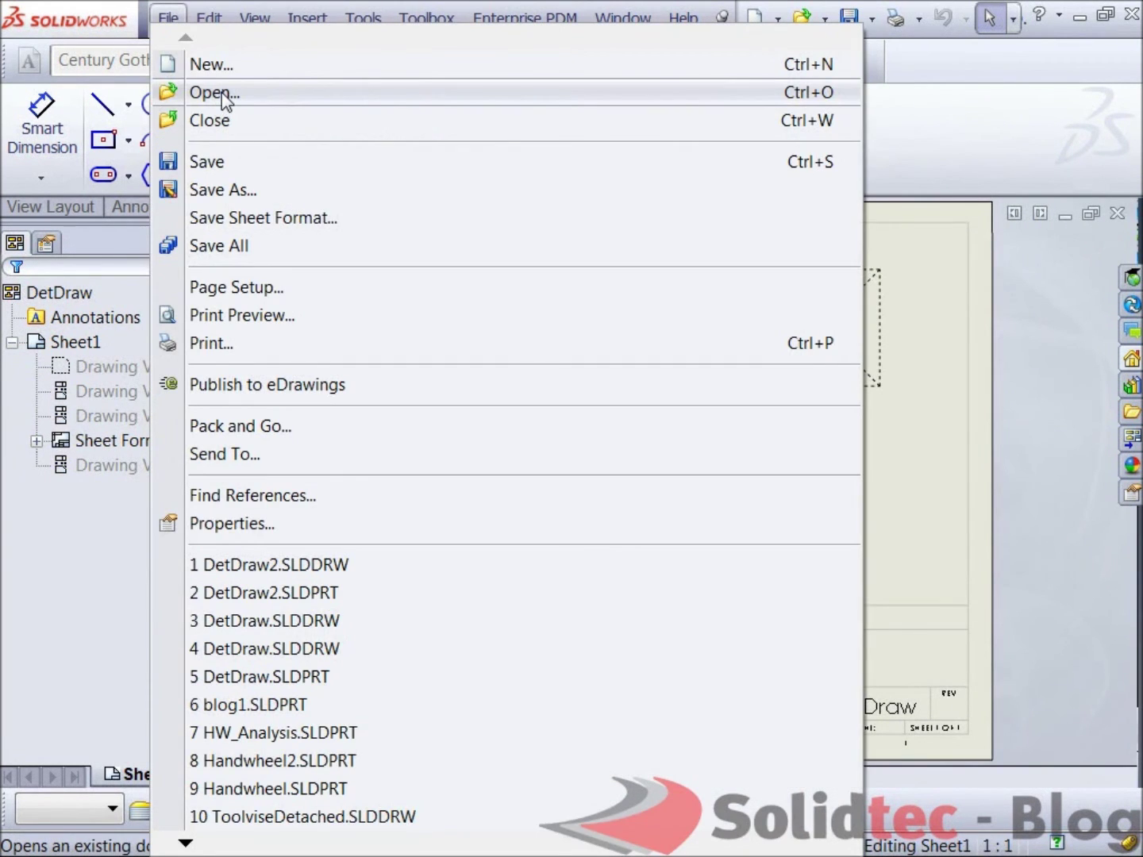
{"action": "left_click", "coordinate": [221, 92]}
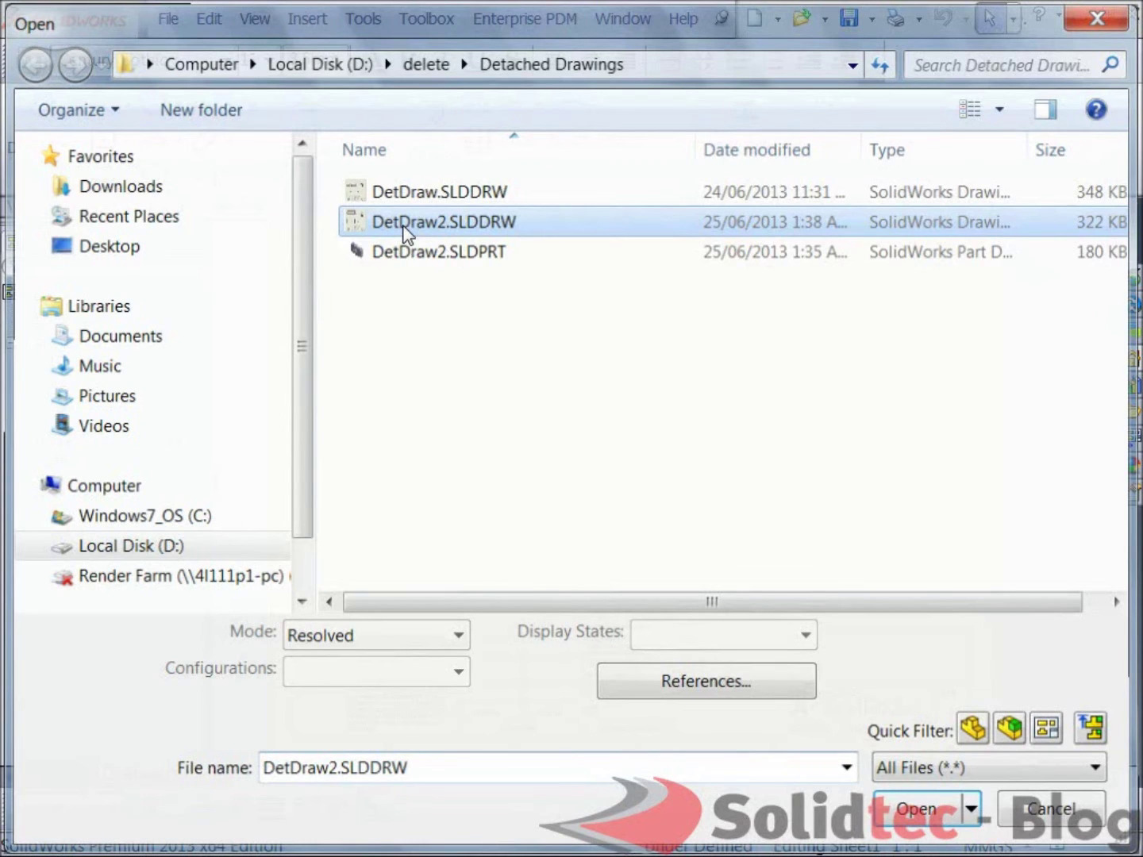
{"action": "double_click", "coordinate": [404, 222]}
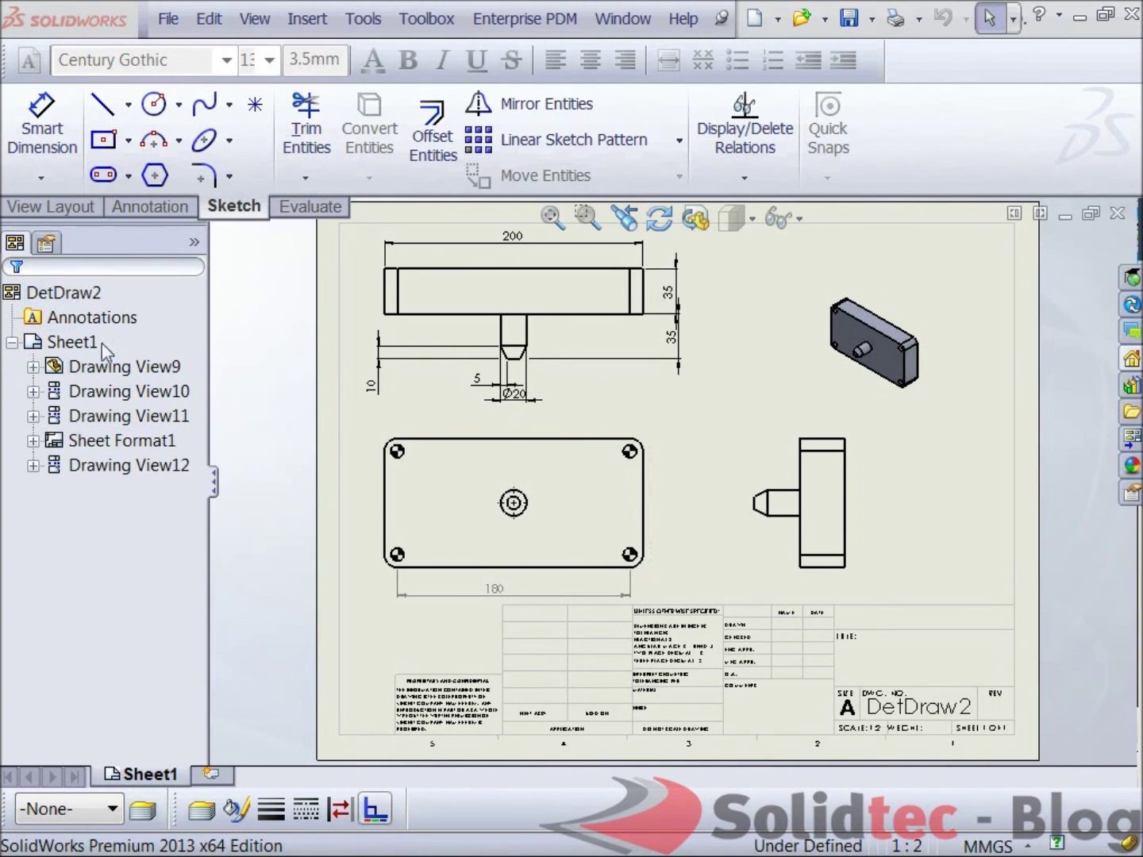
{"action": "left_click", "coordinate": [125, 317]}
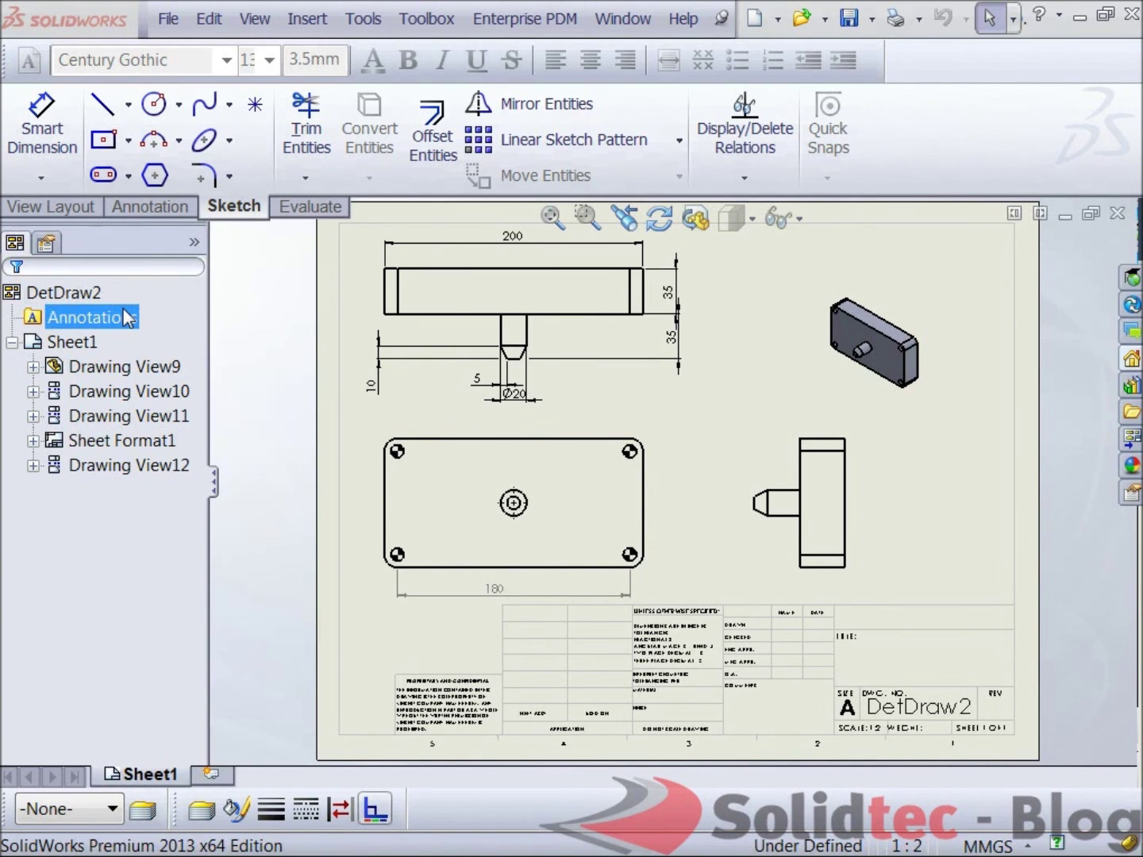